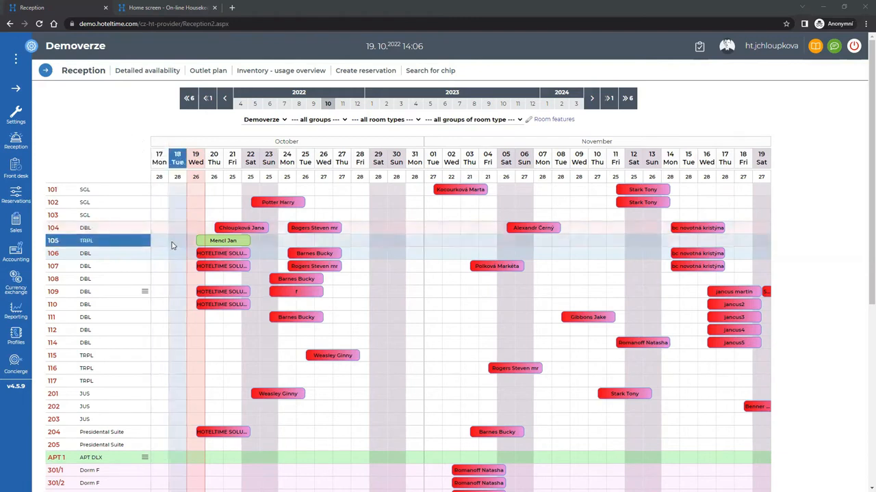
click(24, 118)
mouse_move(48, 113)
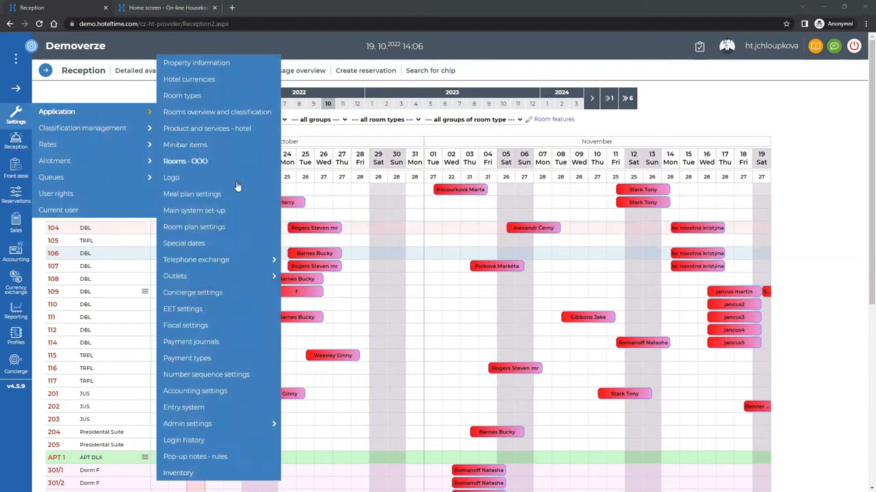
click(197, 473)
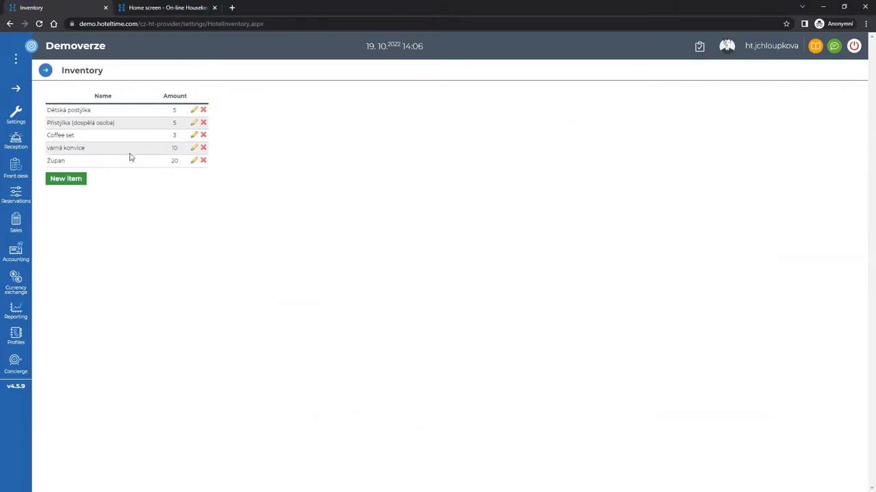
click(22, 147)
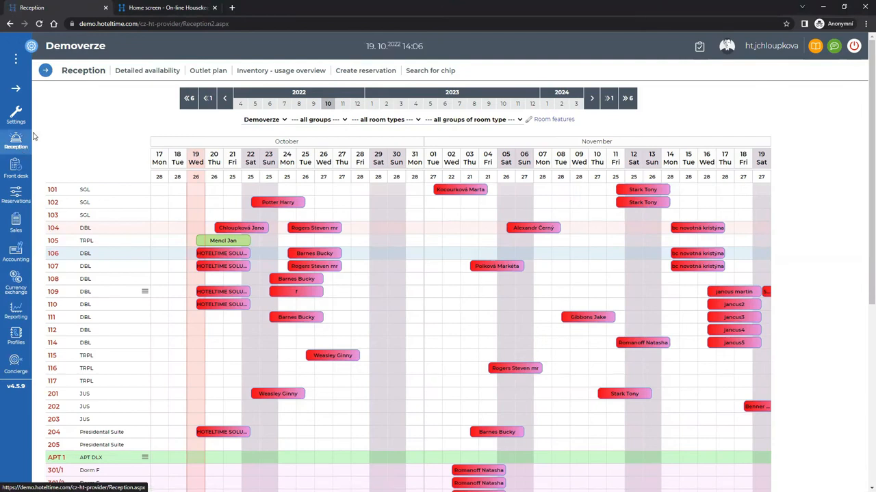
Assign Dětská postýlka inventory with quantity 20 to room 106's booking.
click(229, 254)
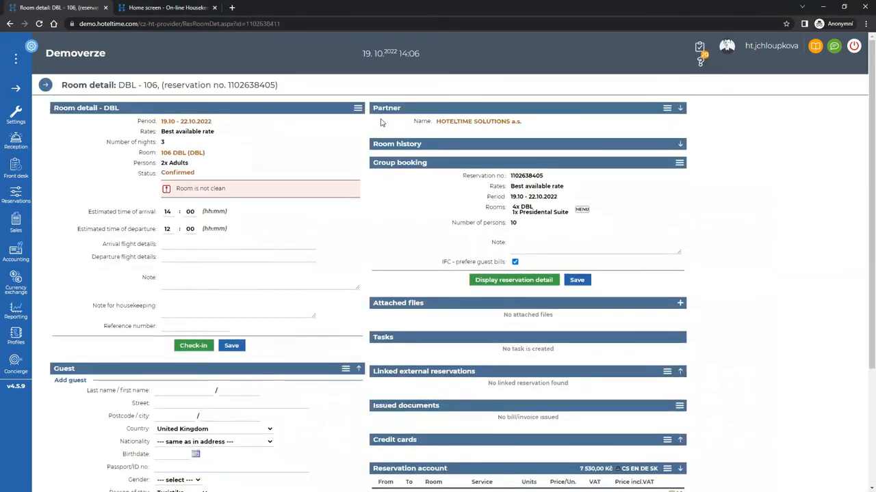
click(357, 108)
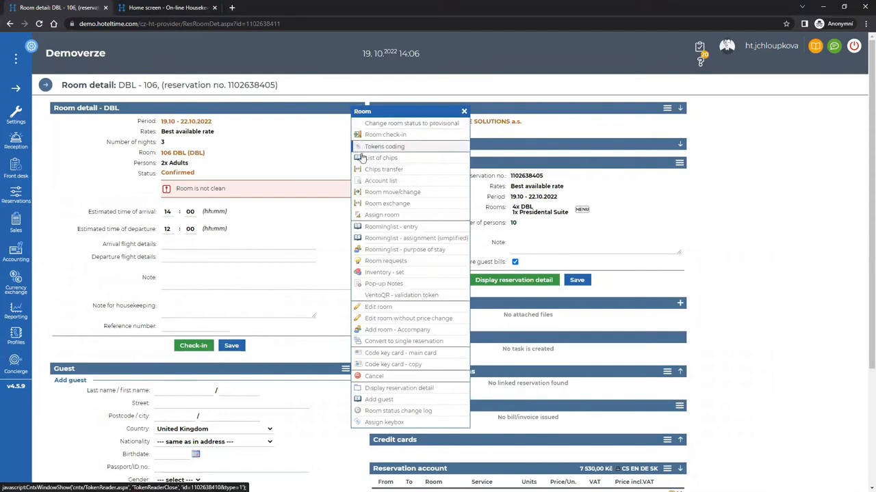
click(399, 272)
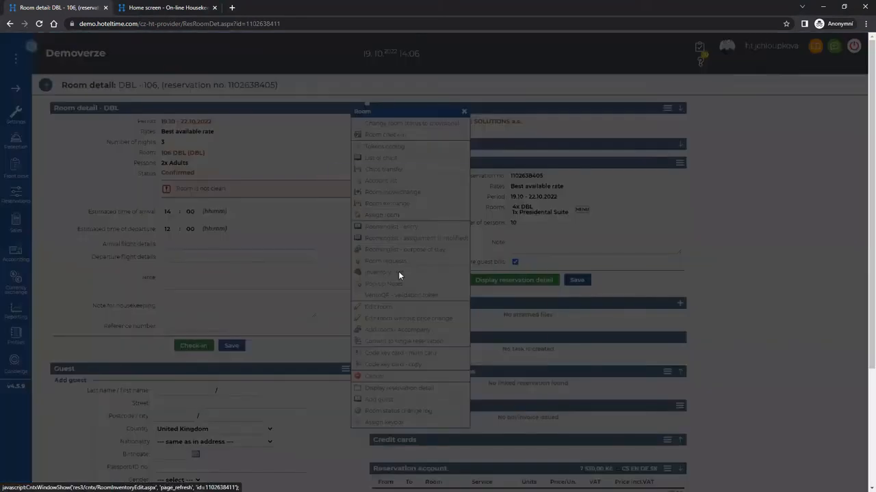
click(418, 264)
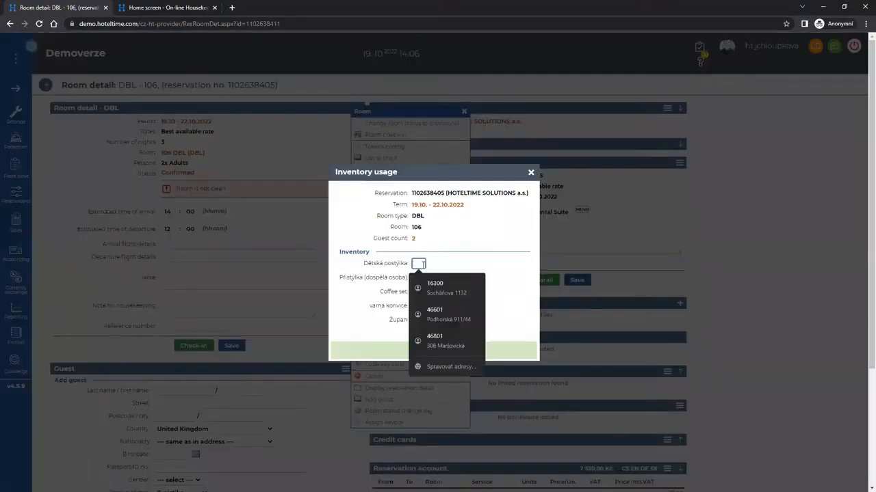
text(20)
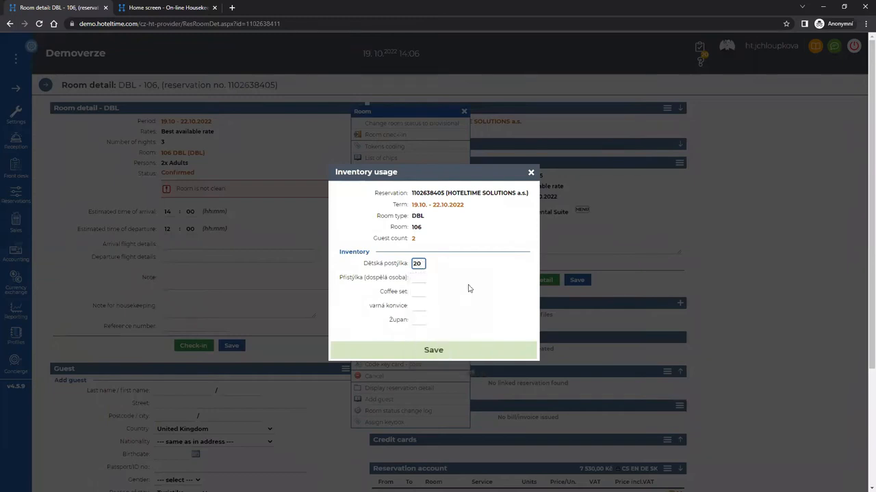
scroll(460, 328, down, 1)
click(453, 348)
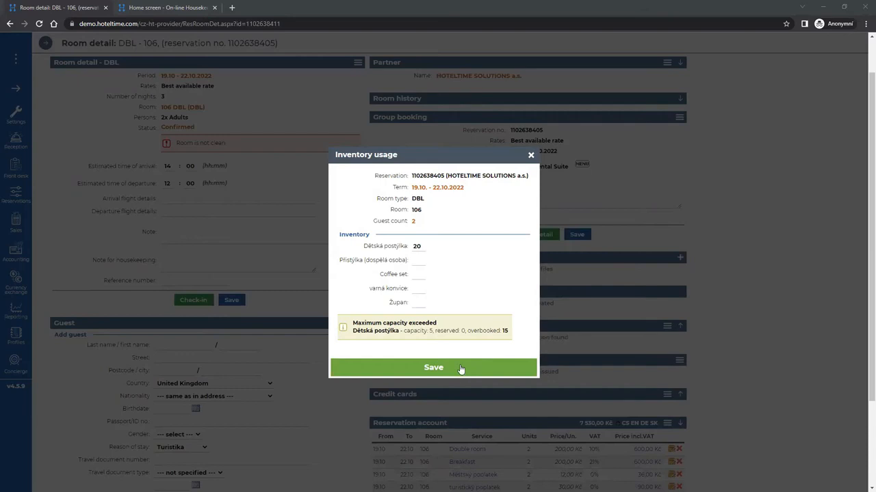
Correct the Dětská postýlka quantity to 2, save it, and return to the Reception plan.
double_click(418, 246)
text(2)
click(448, 368)
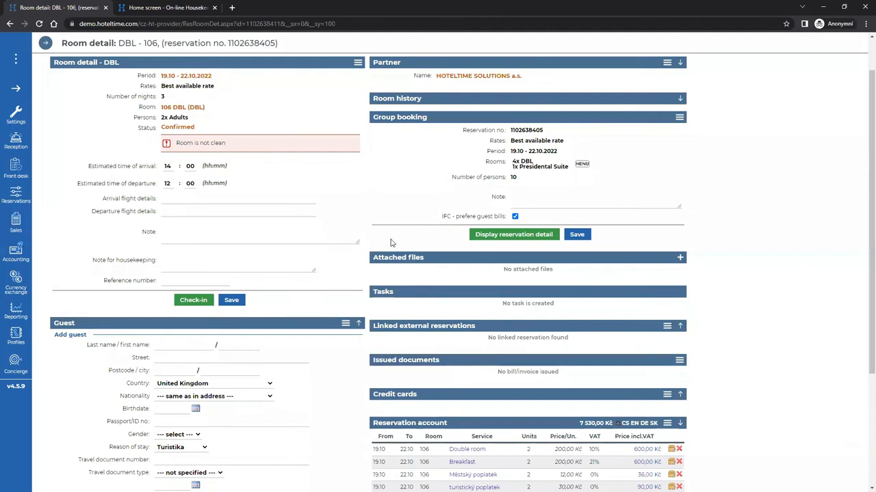
click(16, 145)
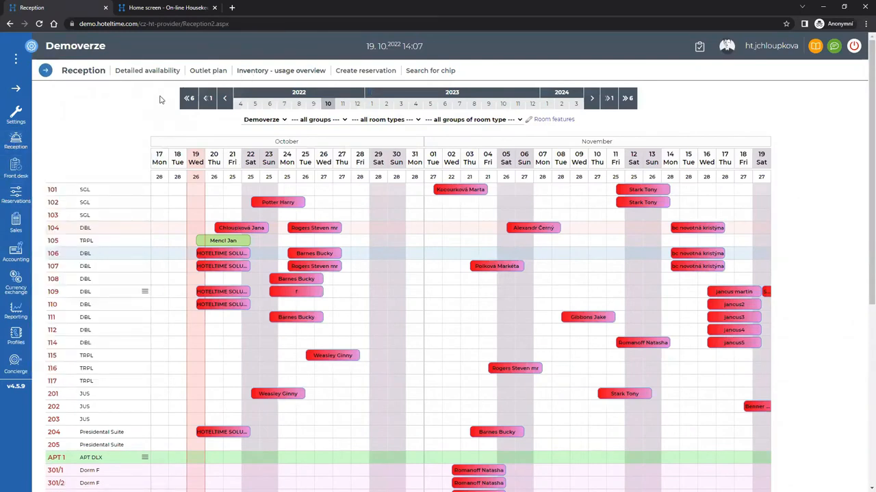
click(292, 72)
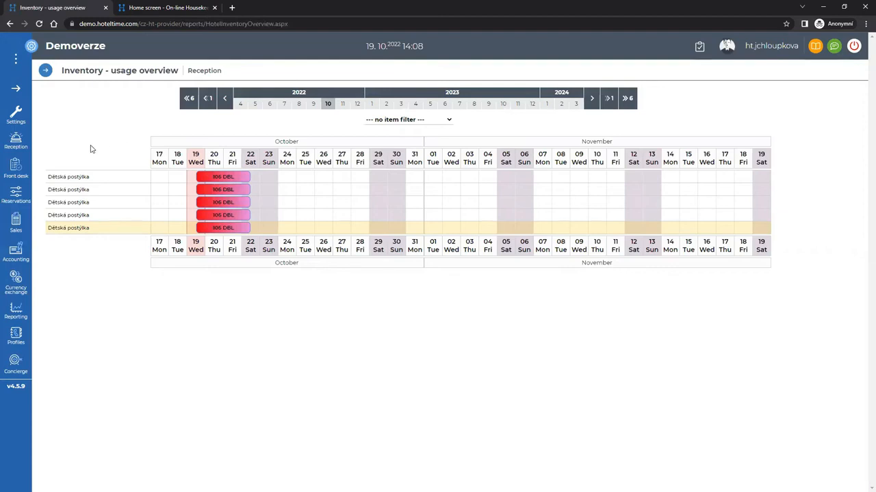
mouse_move(25, 164)
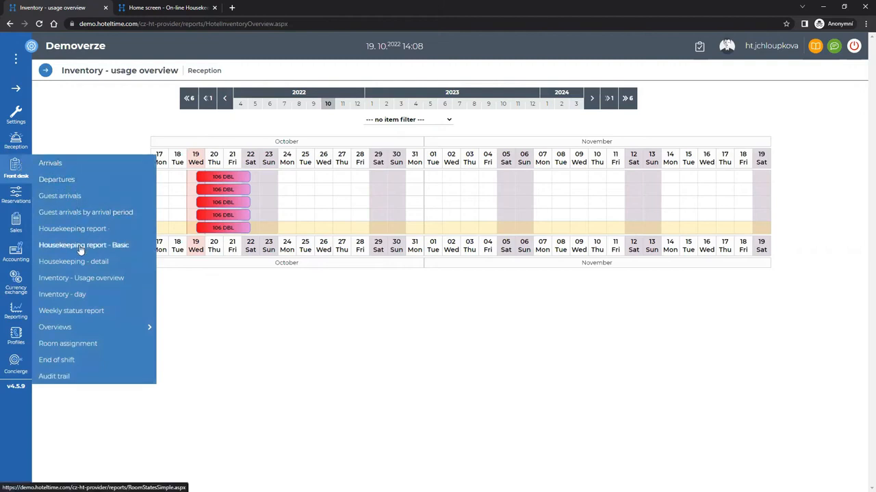
click(81, 296)
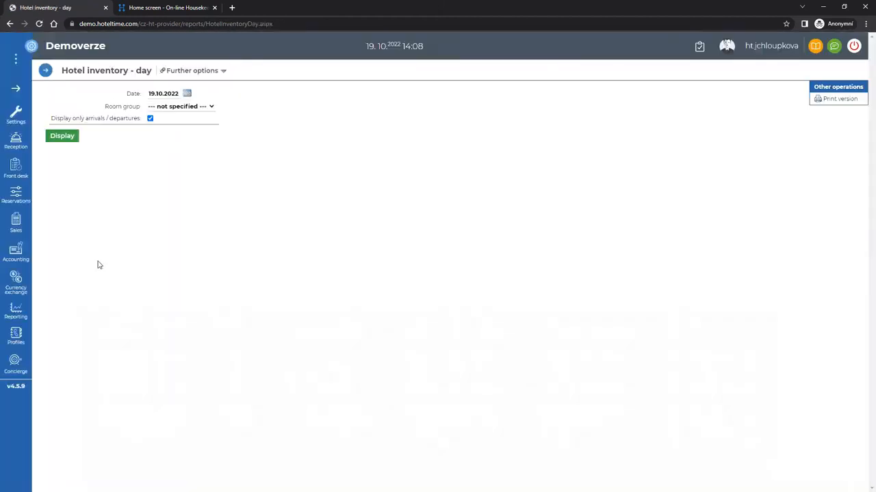
click(71, 137)
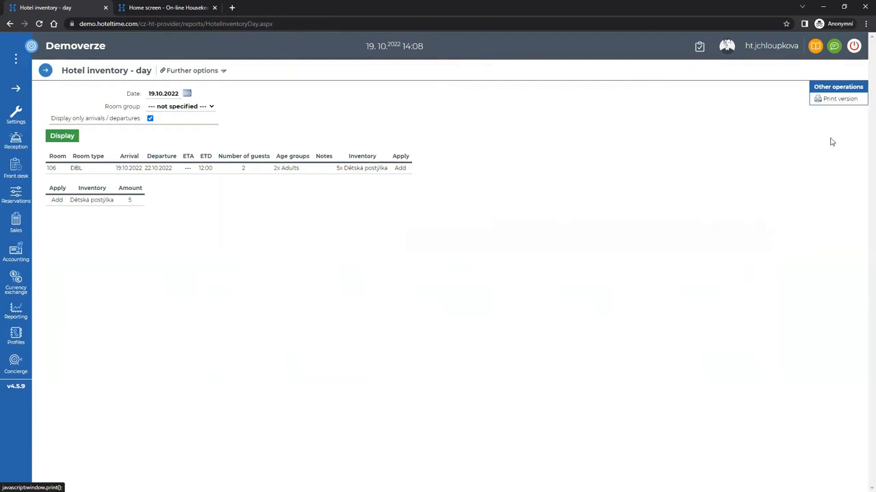
click(23, 144)
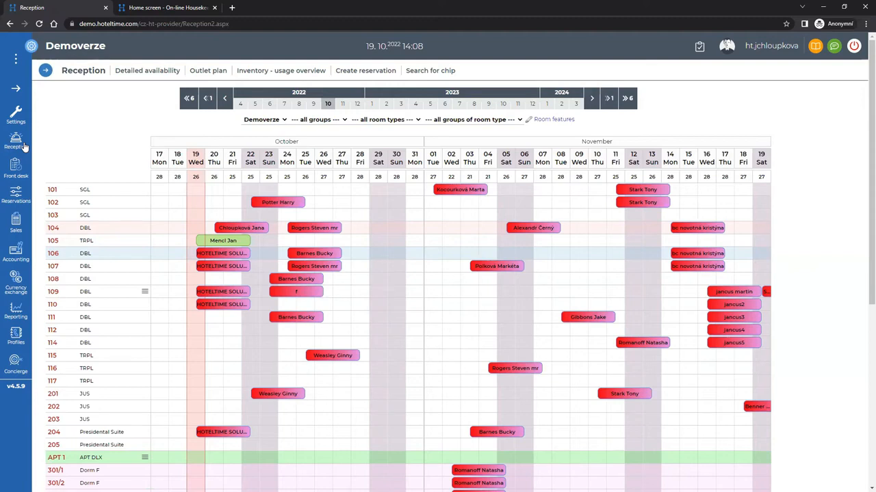
click(227, 253)
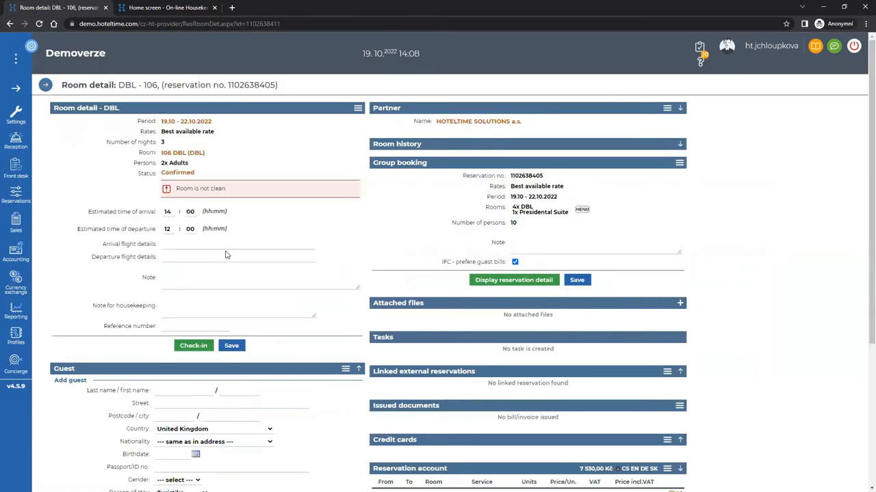
click(513, 280)
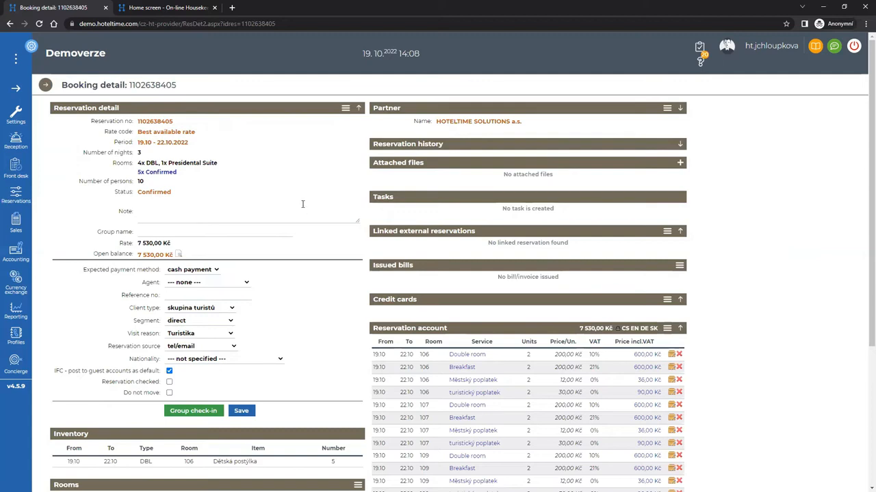
Download the group's rooming list as RoomingList_1102638405.xlsx.
click(346, 108)
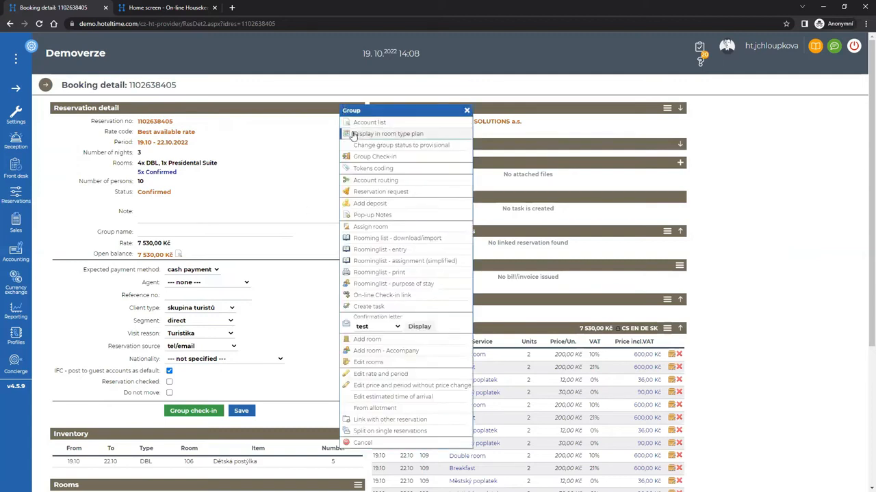
click(368, 239)
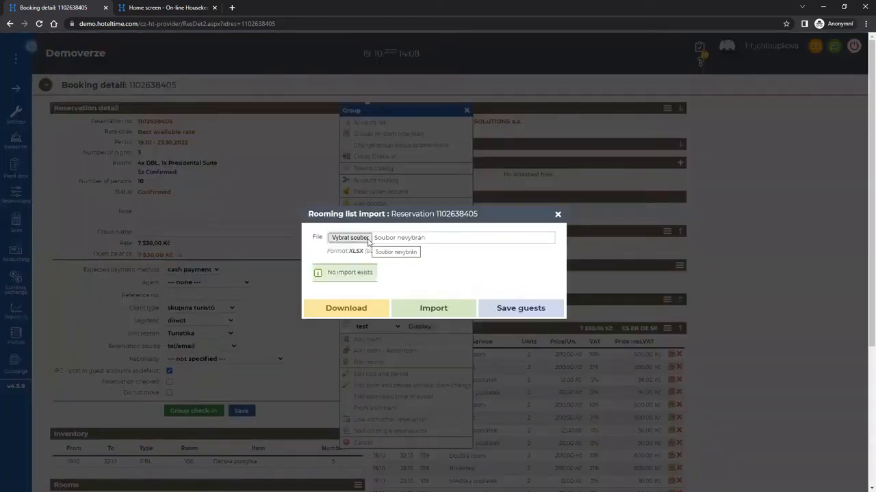
click(357, 307)
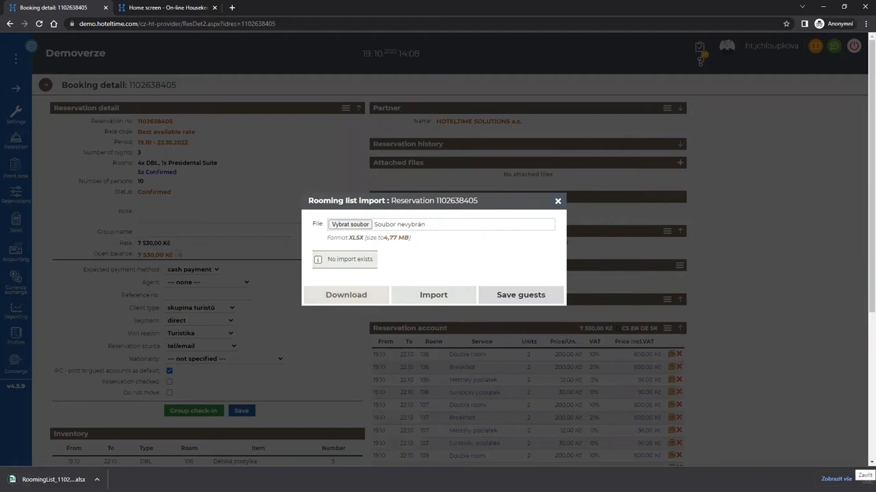
click(864, 479)
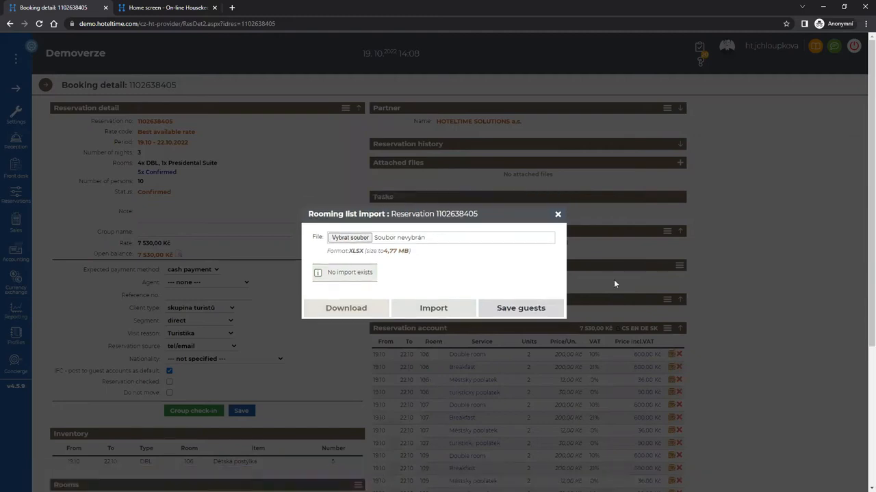
click(559, 215)
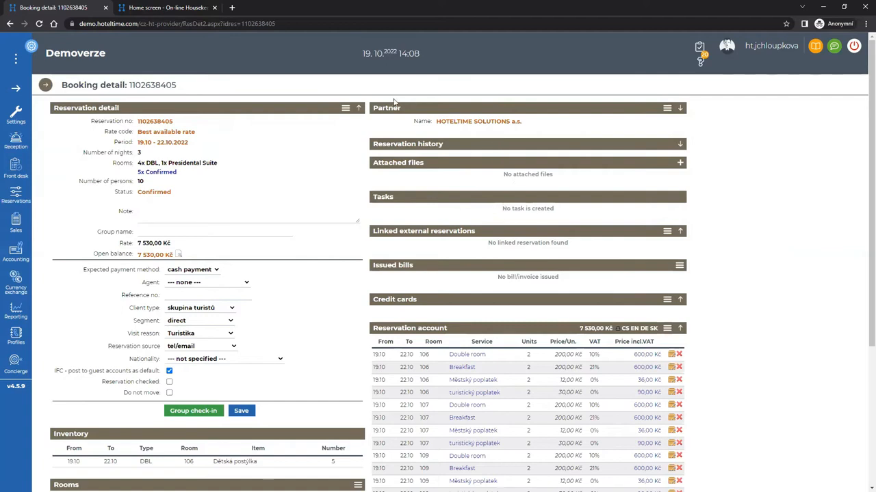
Import the downloaded RoomingList_1102638405.xlsx back into the group's rooming list.
click(345, 110)
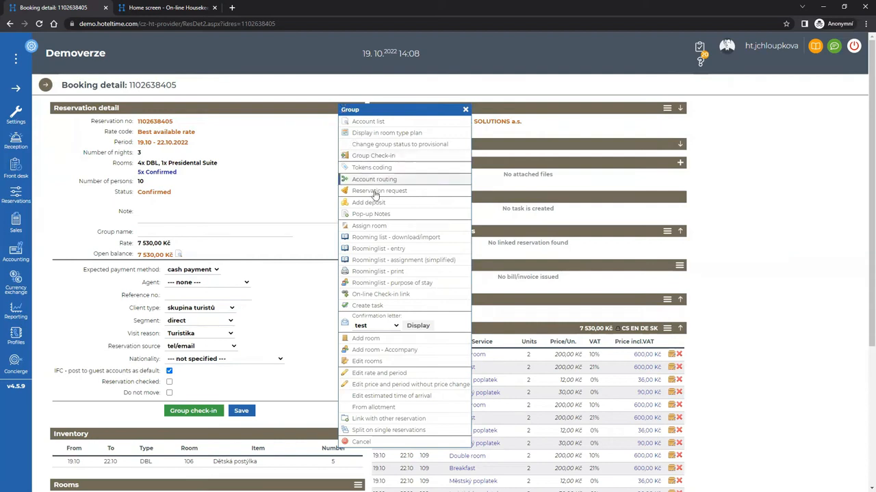
click(377, 237)
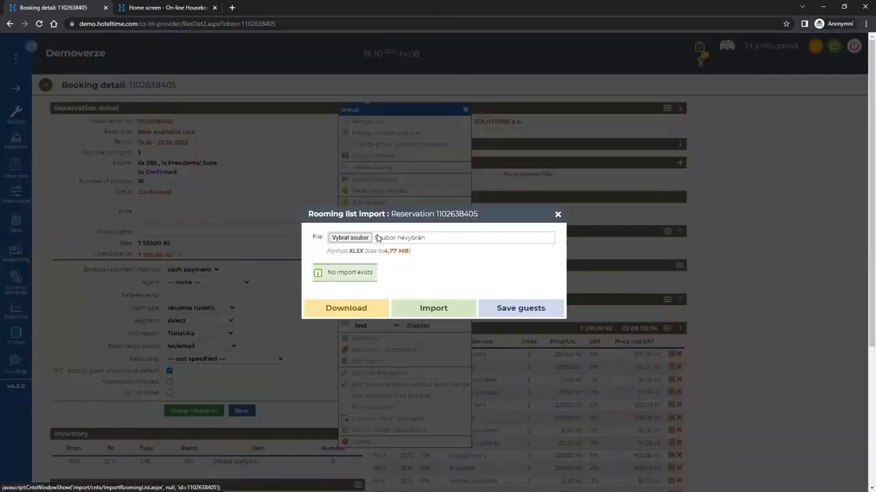
click(346, 238)
double_click(130, 89)
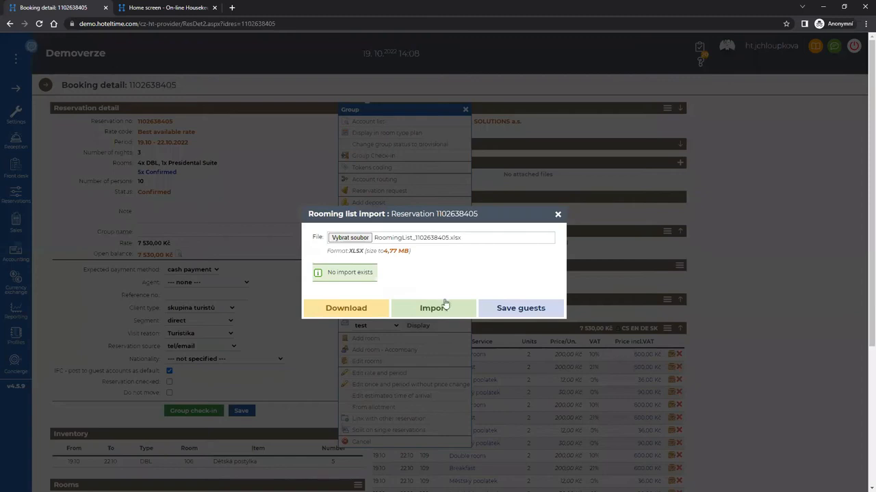
click(445, 308)
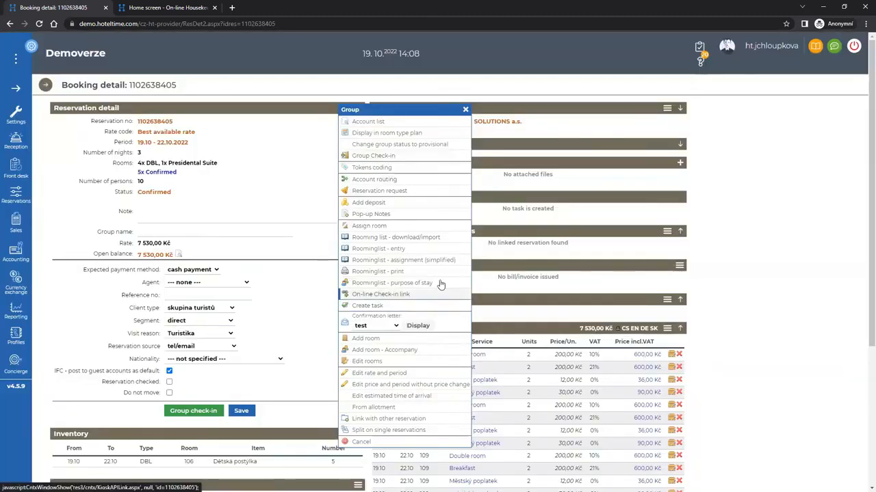
click(304, 105)
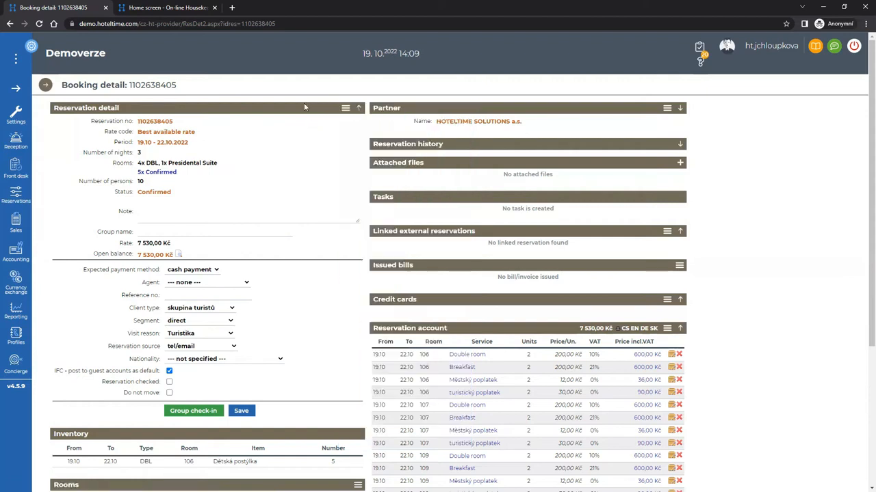
Open room DBL 106's reservation detail from the booking's room list.
scroll(361, 266, down, 1)
scroll(361, 267, down, 3)
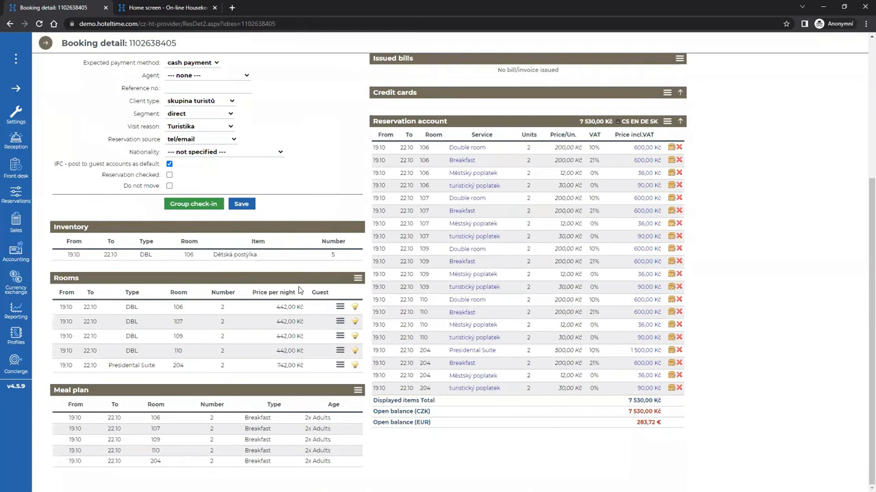
click(308, 307)
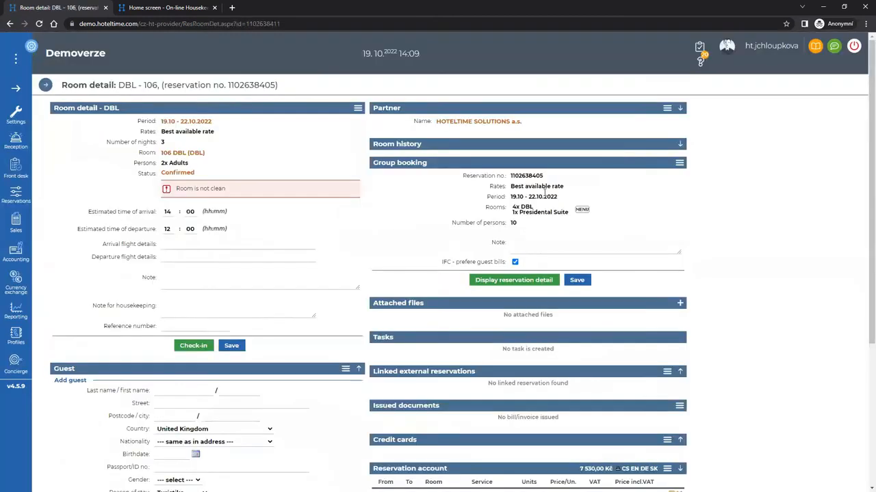
scroll(595, 245, down, 2)
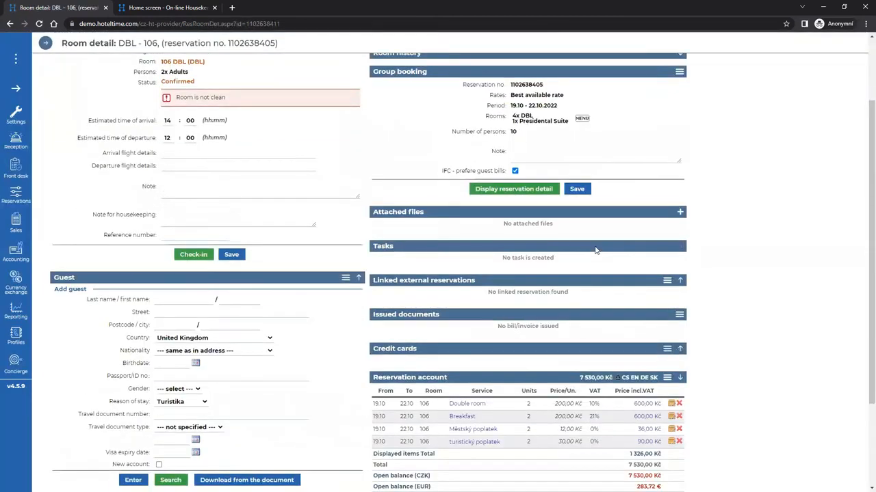
scroll(594, 250, down, 2)
scroll(595, 247, up, 4)
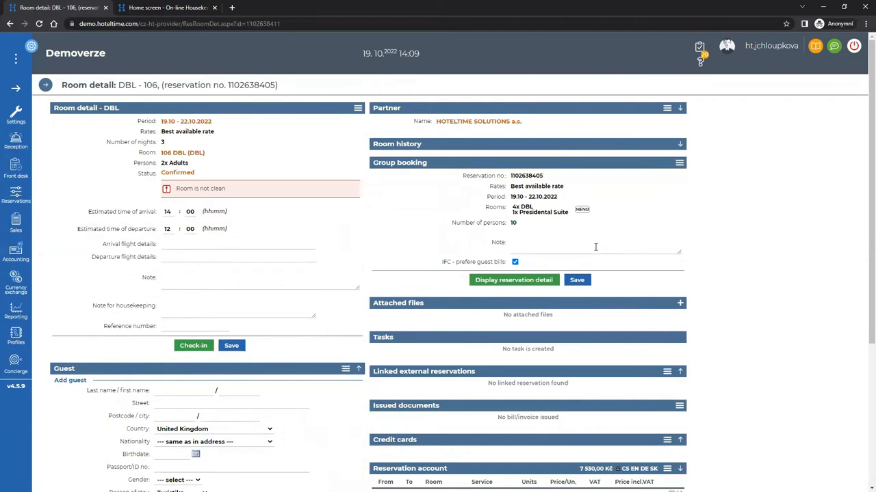
Review the reservation's full booking detail, then go back to the Reception room plan.
click(553, 282)
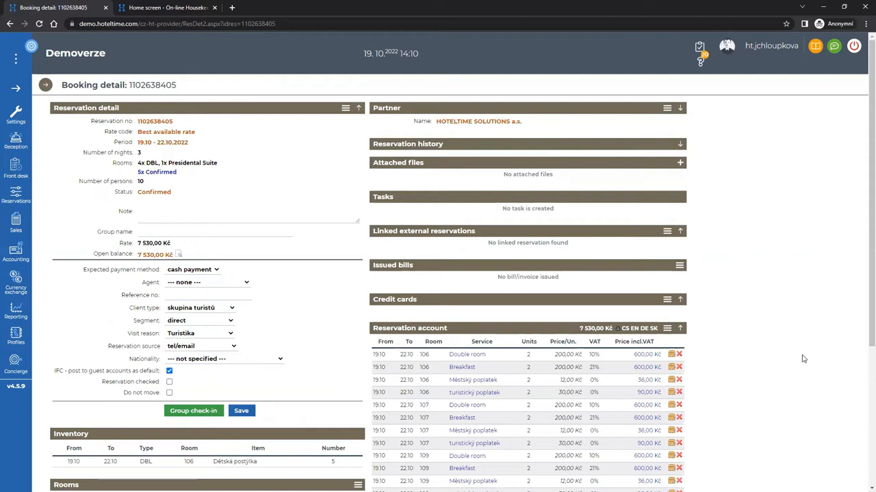
scroll(795, 359, down, 3)
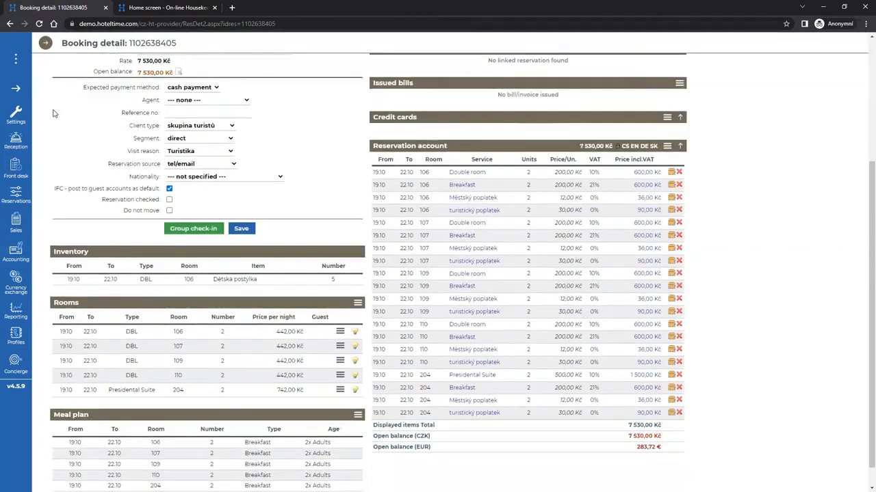
click(16, 145)
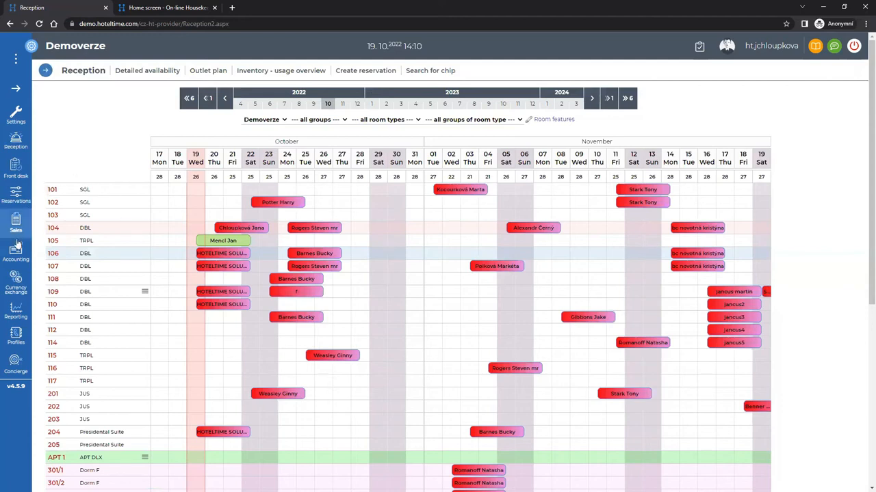
Search Block reservations by arrival date up to 26.10.2024 and open the first order.
mouse_move(13, 282)
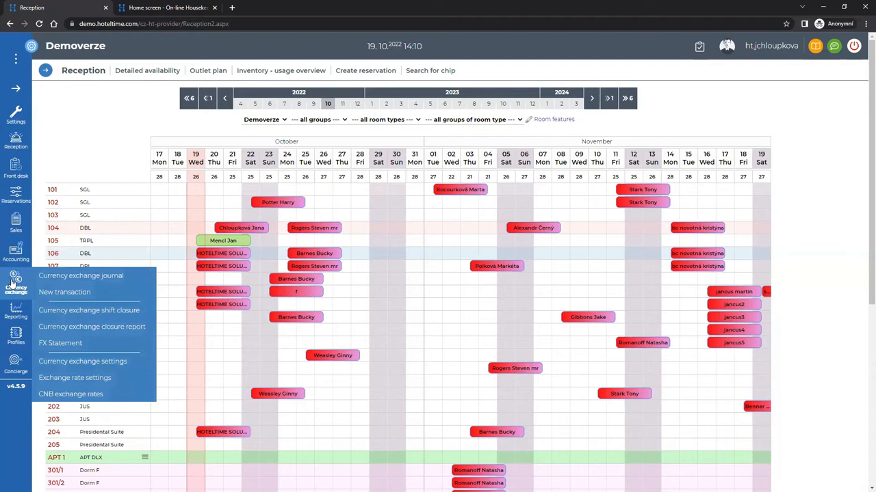
mouse_move(16, 195)
mouse_move(95, 260)
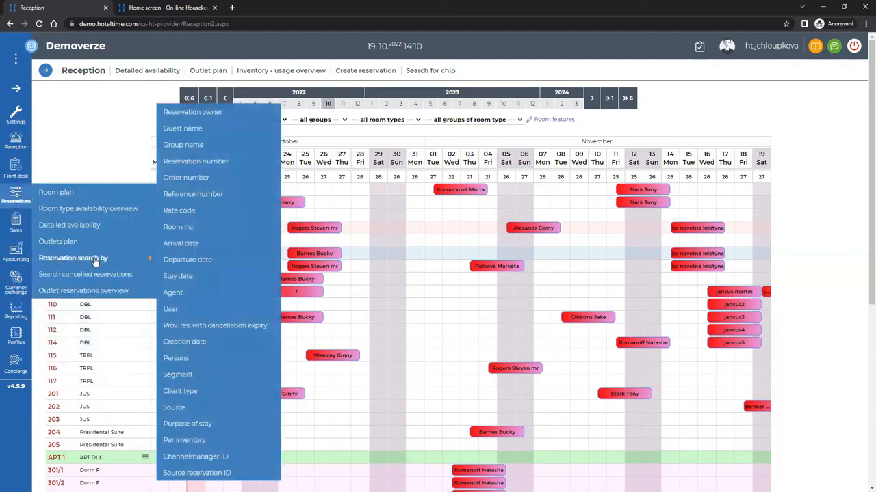
click(188, 245)
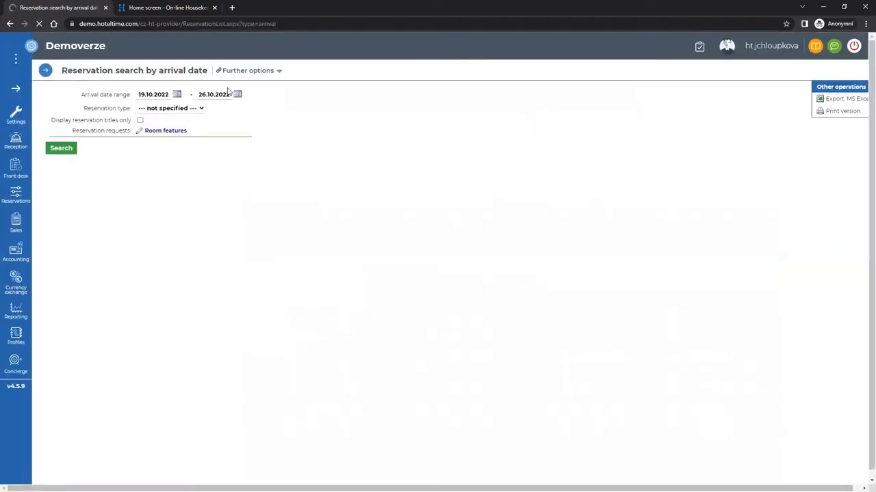
click(237, 97)
click(338, 108)
click(338, 109)
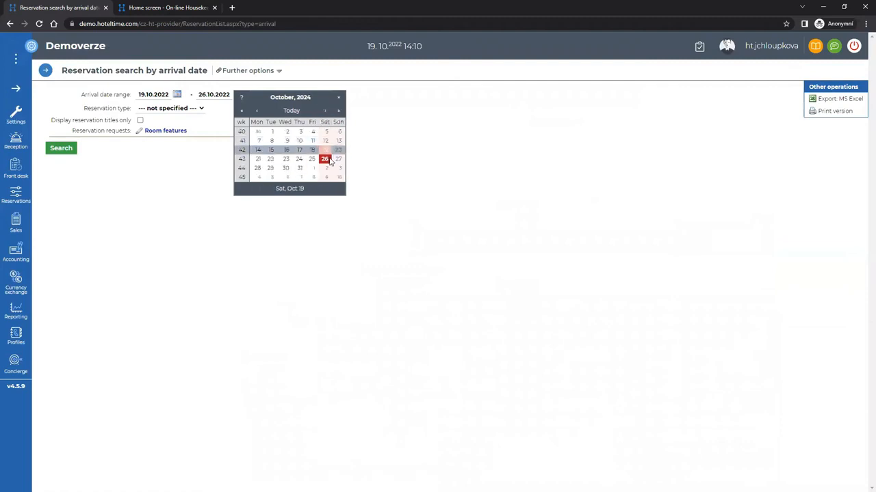
click(324, 153)
click(194, 109)
click(164, 149)
click(64, 148)
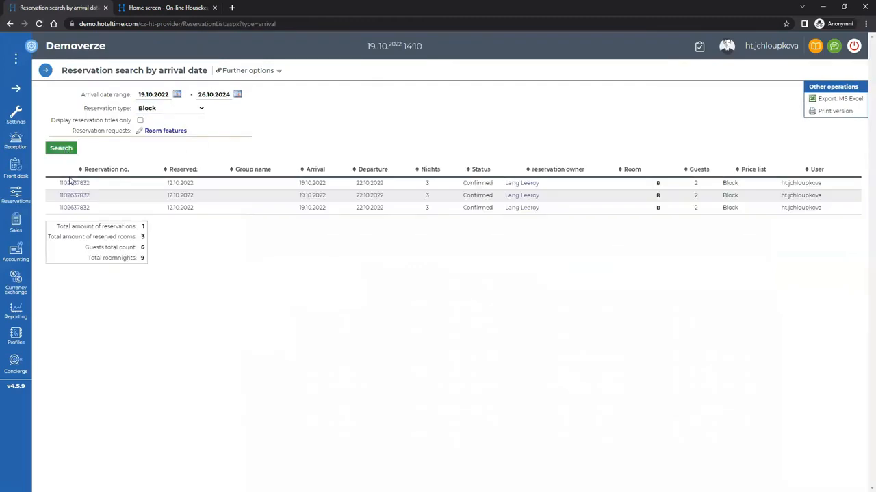
click(74, 184)
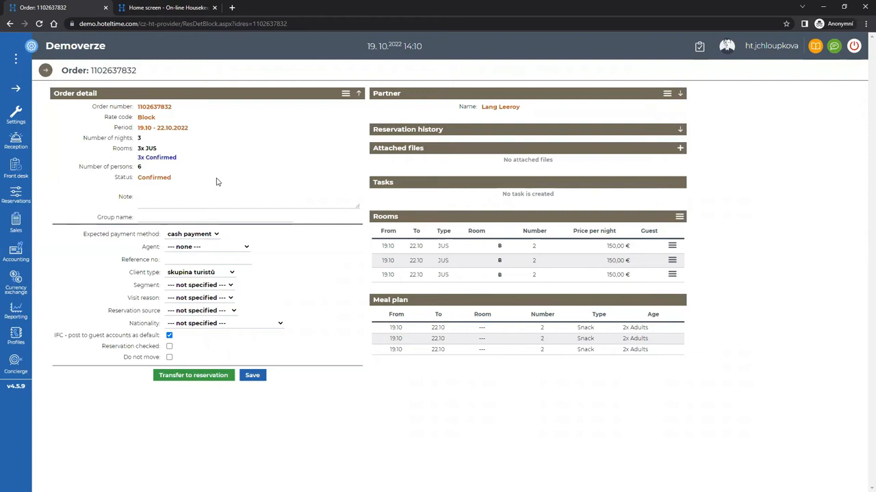
Review the Block rate code's settings, including its Block reservation room type, then return to Reception.
mouse_move(16, 115)
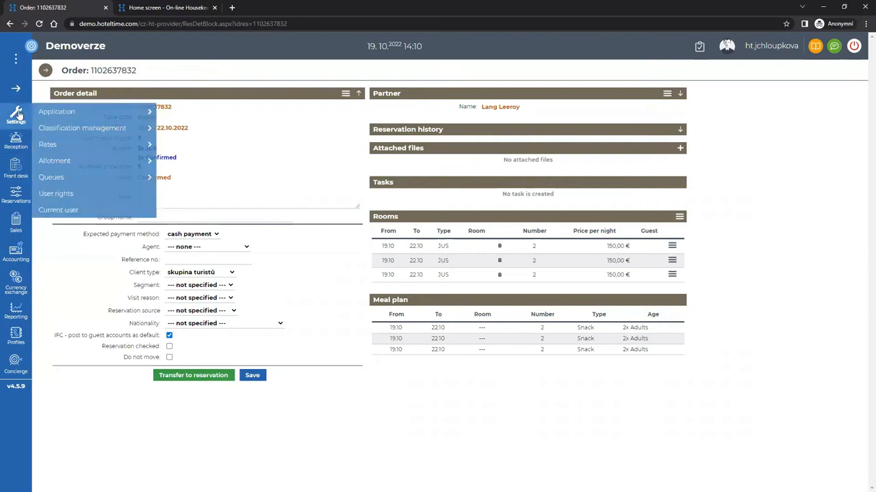
mouse_move(61, 147)
click(201, 144)
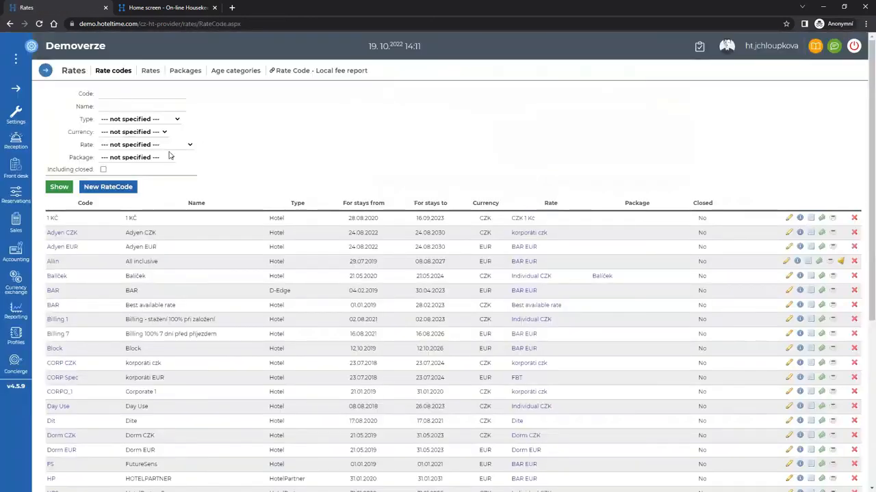
click(54, 349)
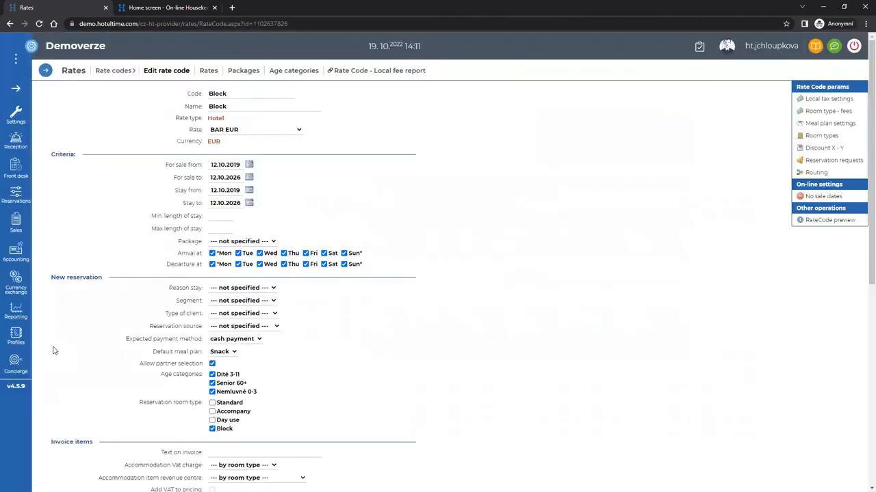
double_click(212, 434)
click(15, 140)
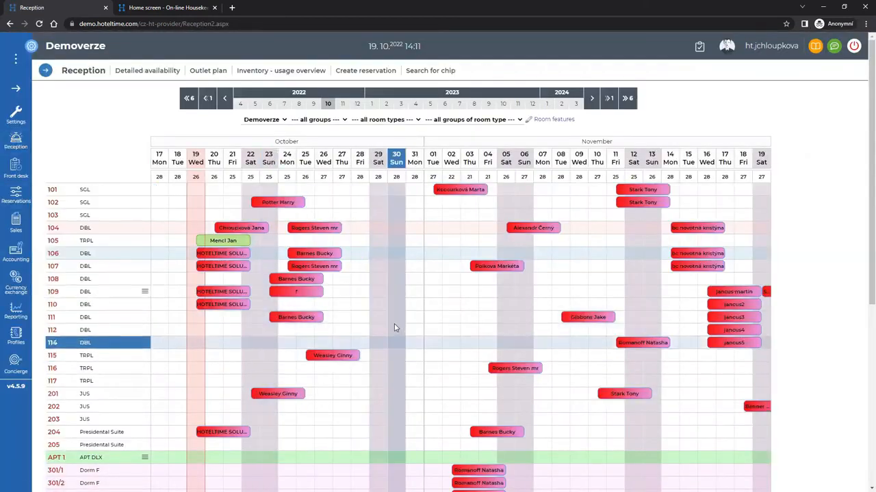
Start a Block-rate reservation from room 109 on 30 October, booking two SGL rooms.
click(398, 293)
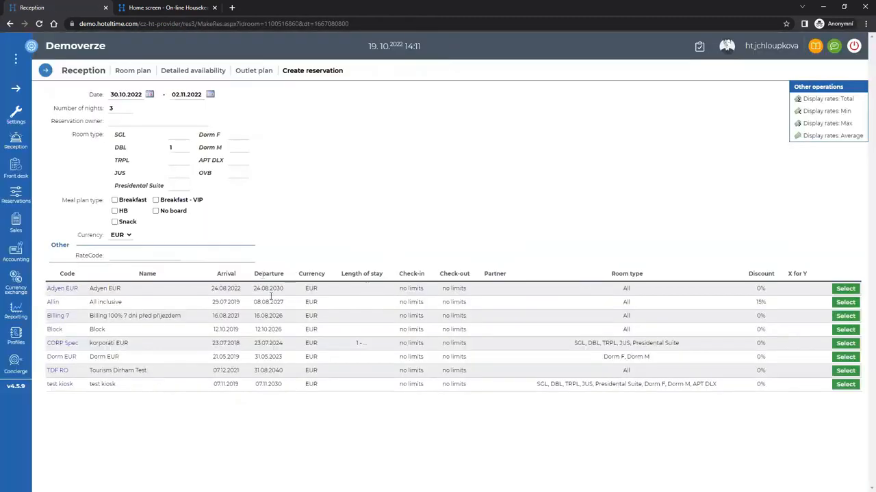
click(57, 330)
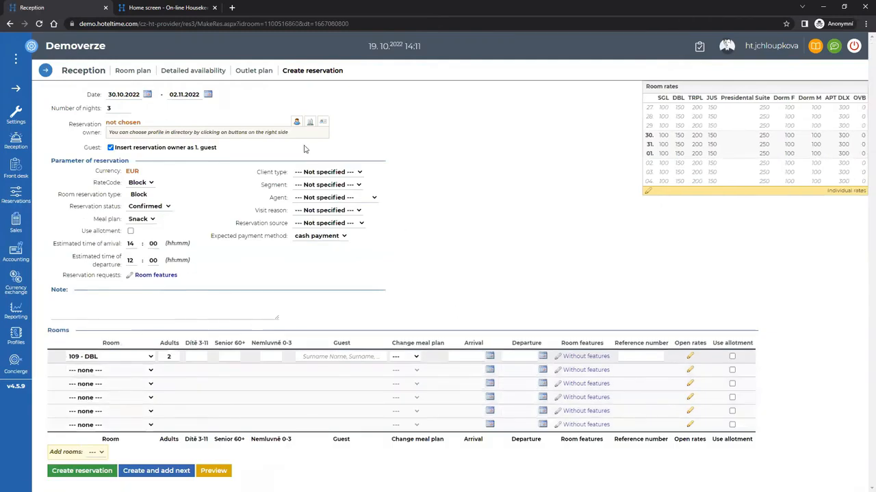
click(128, 355)
click(80, 207)
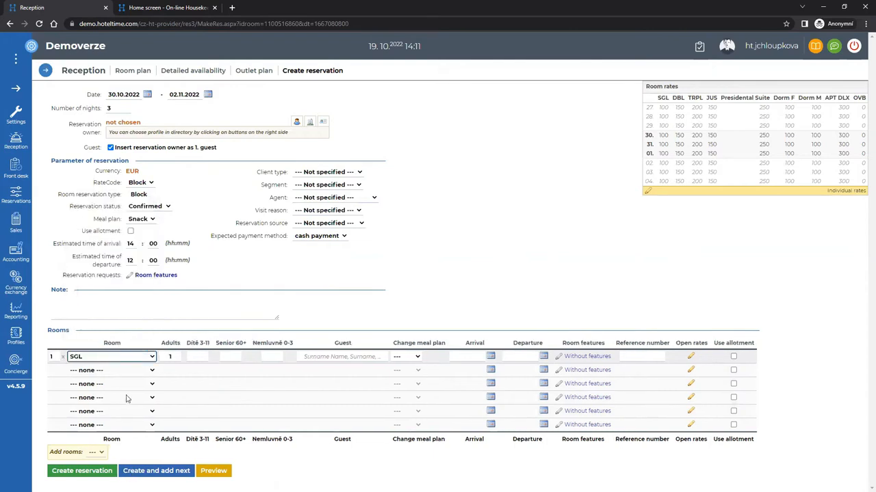
click(53, 355)
text(2)
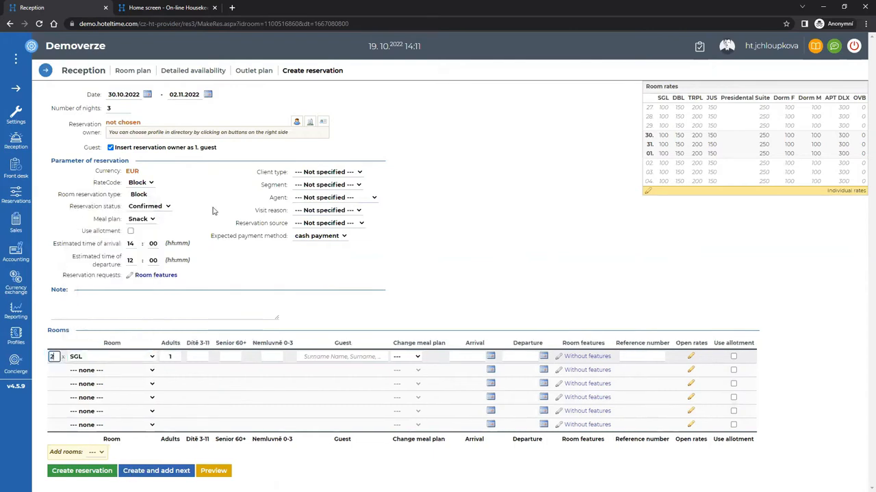
Pick the owner via a directory search for 'H', set client type individuál turista, and create the reservation.
click(308, 124)
click(204, 147)
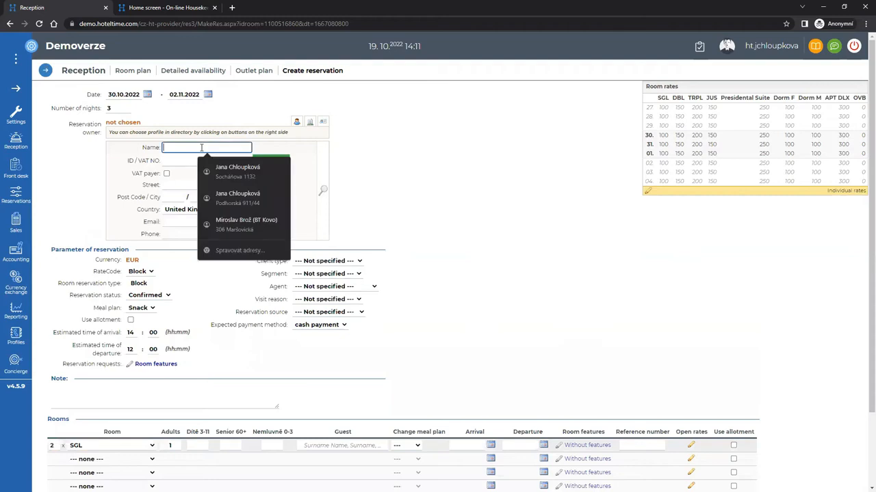
text(H)
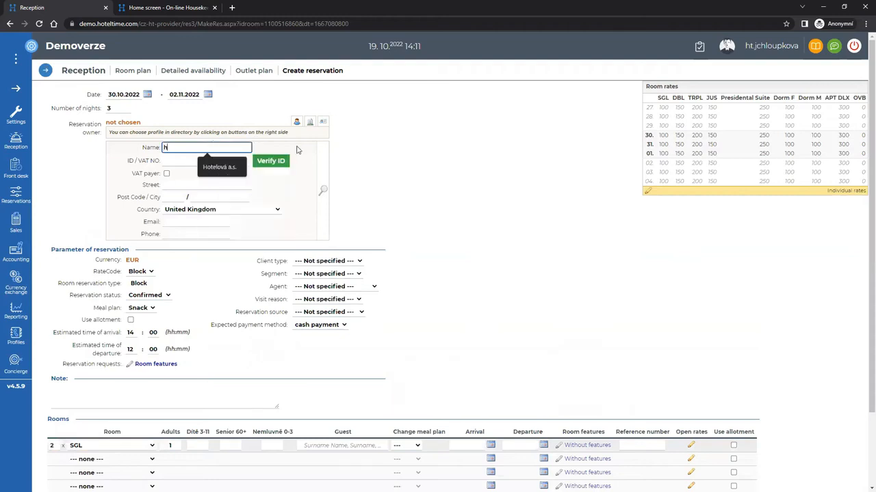
click(325, 193)
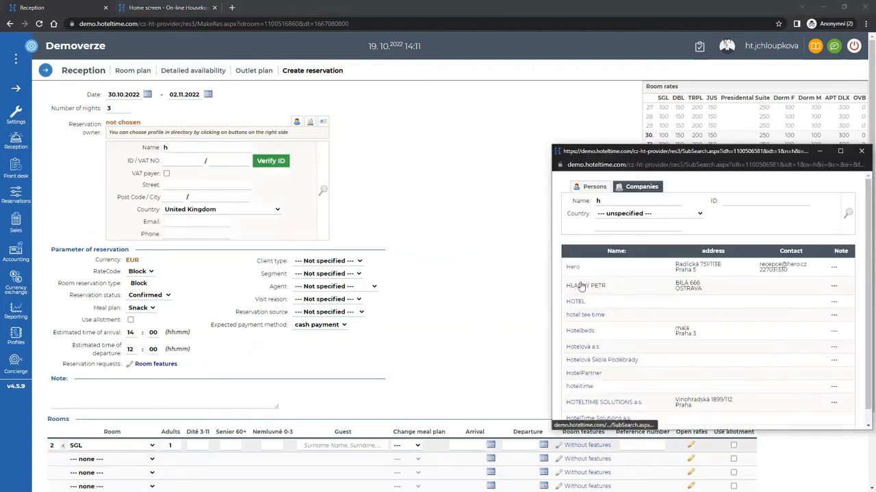
click(580, 284)
scroll(110, 412, down, 1)
click(97, 476)
click(328, 172)
click(321, 188)
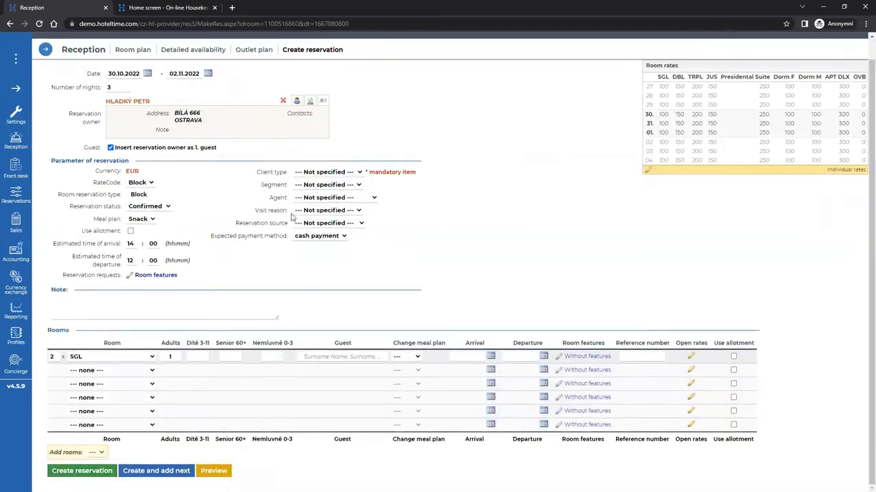
click(82, 471)
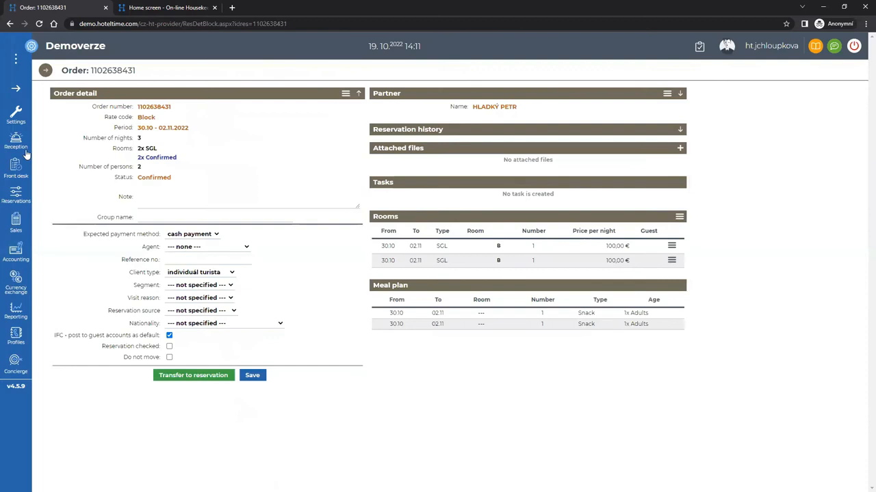
mouse_move(12, 200)
mouse_move(93, 257)
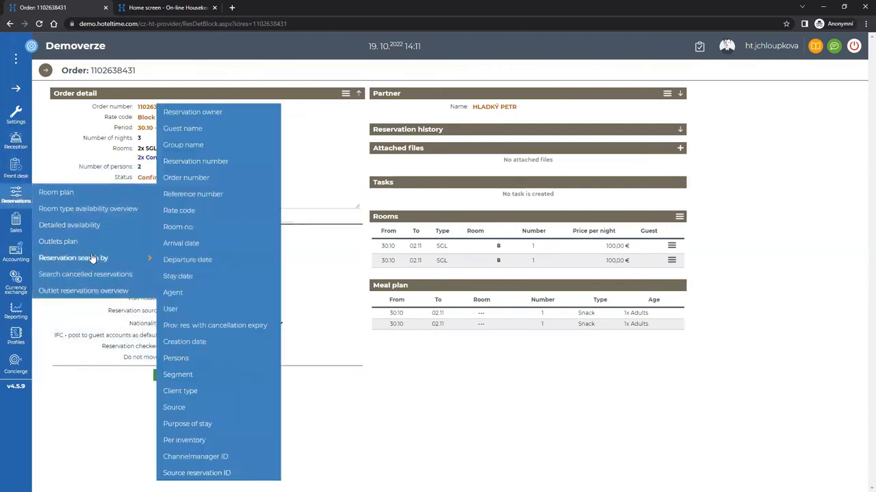
click(189, 247)
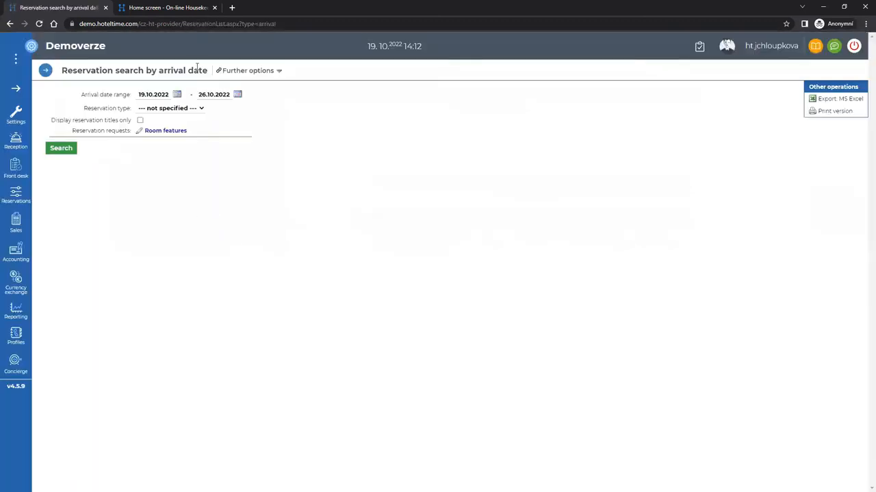
click(237, 97)
click(342, 114)
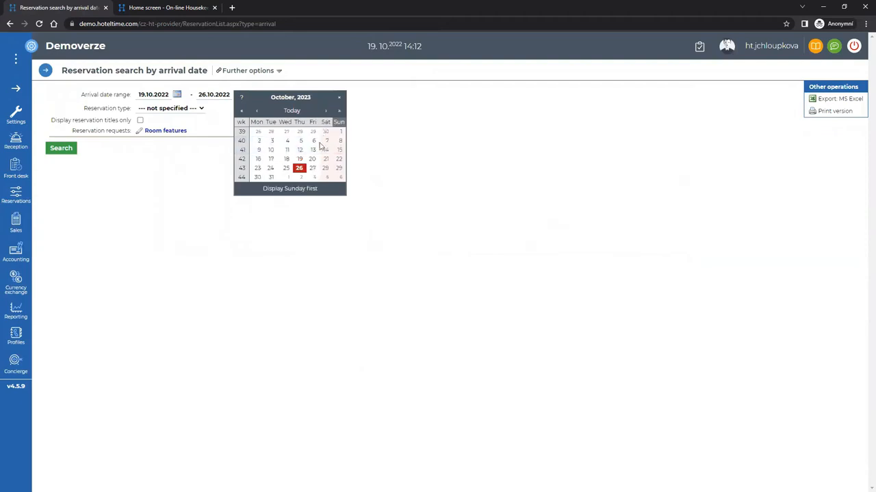
click(299, 162)
click(193, 110)
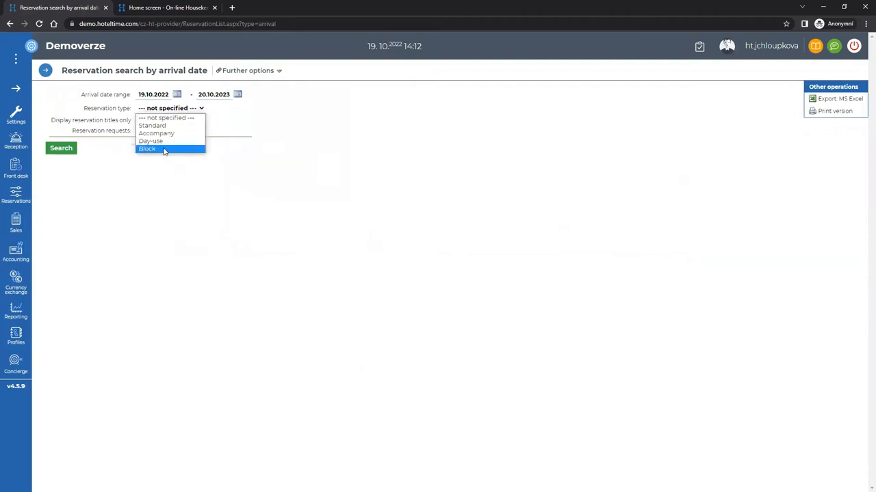
click(164, 148)
click(62, 152)
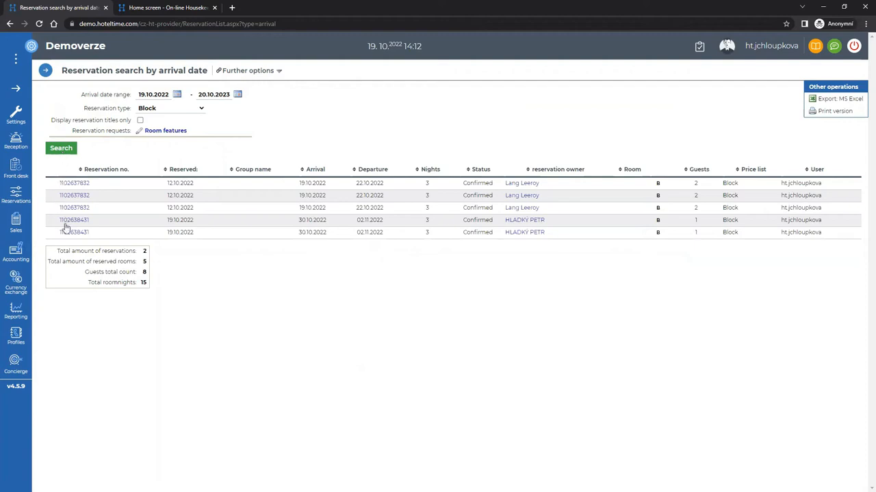
click(73, 183)
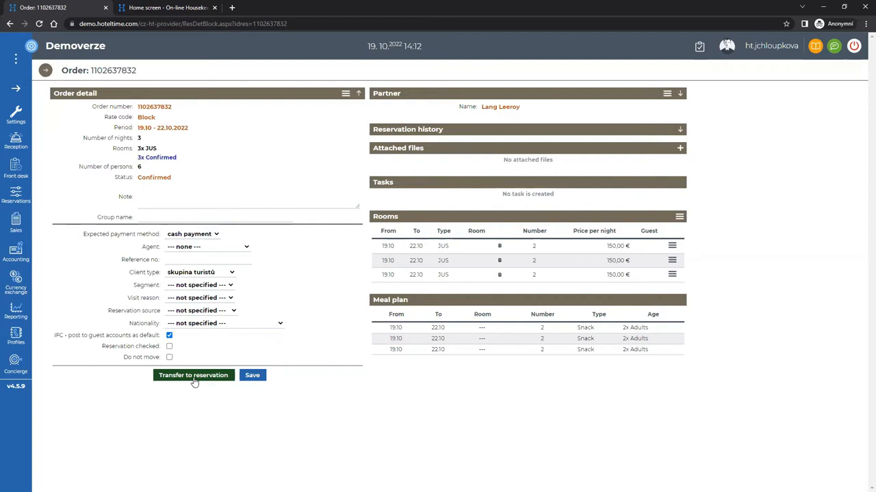
Switch to the On-line Housekeeping app in the second browser tab.
click(169, 11)
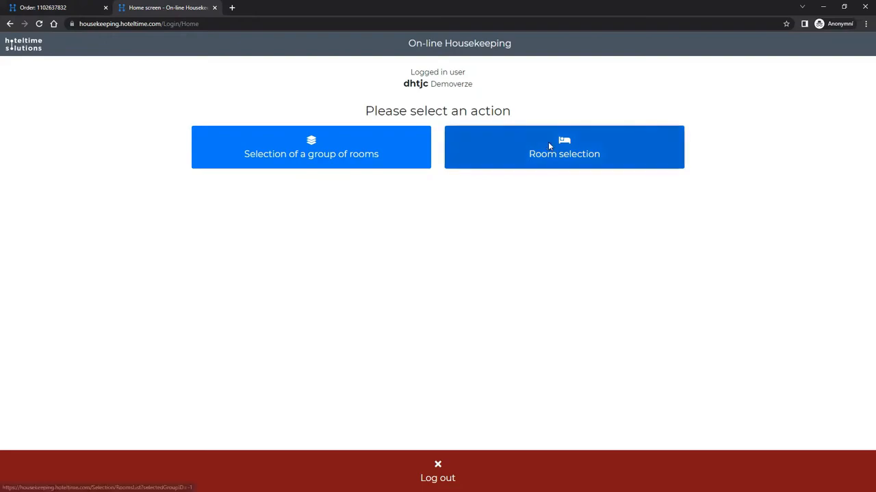
Start and finish cleaning room 105, checking its mini-bar, then return to the order tab.
click(548, 143)
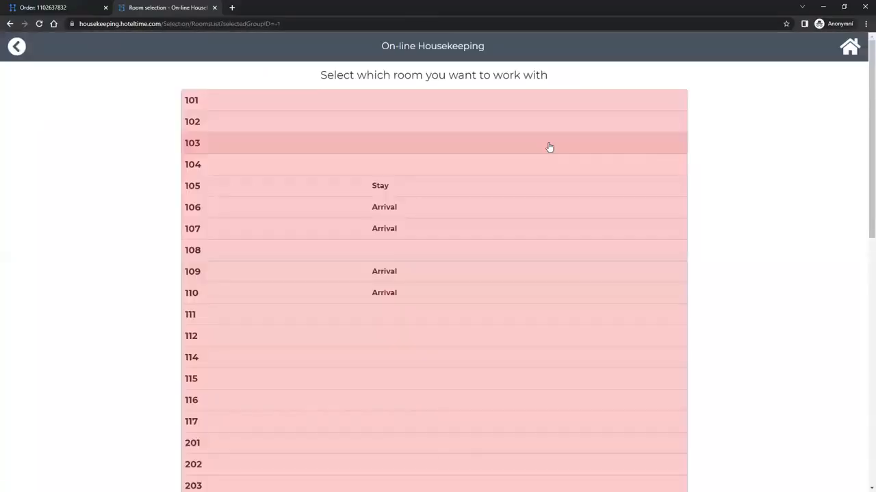
click(328, 195)
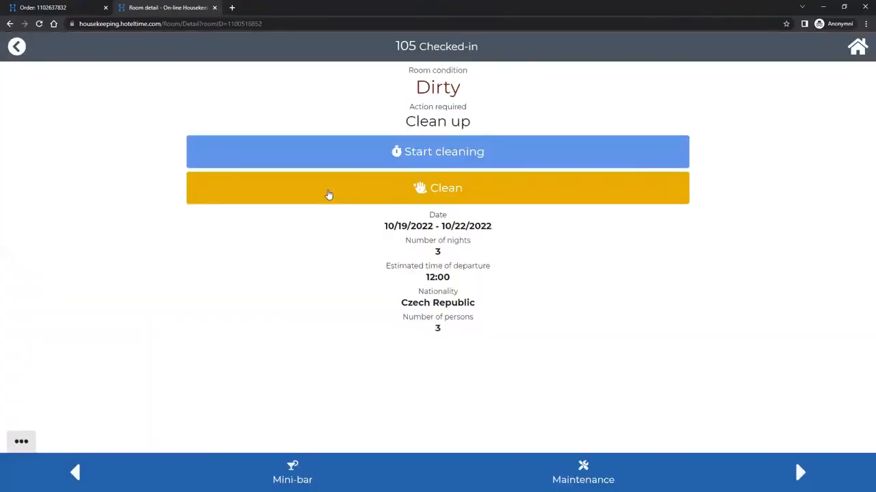
click(382, 157)
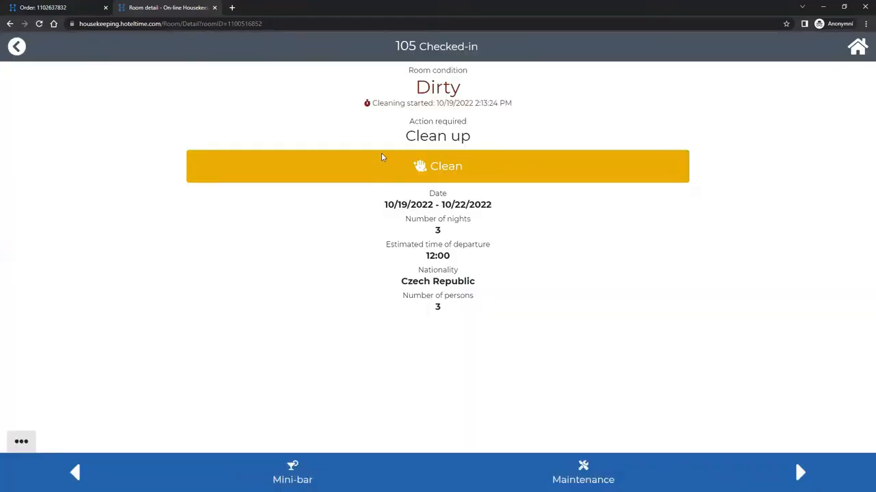
click(292, 471)
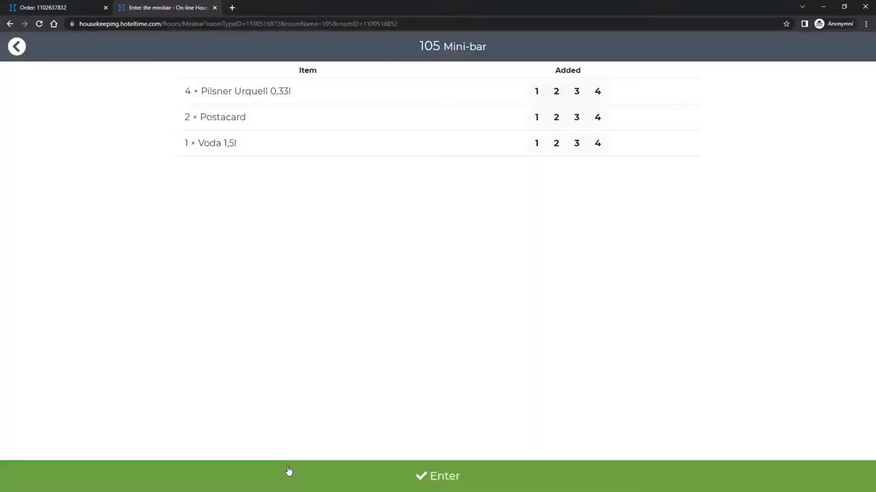
click(17, 47)
click(483, 169)
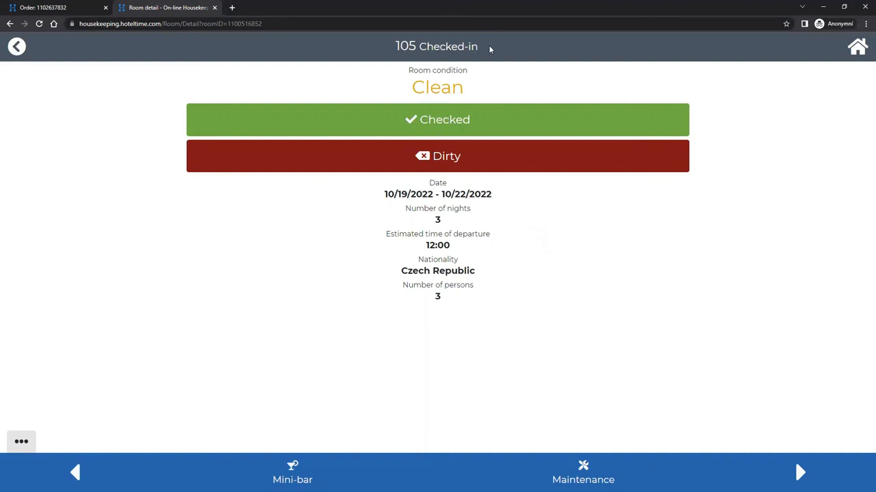
click(72, 8)
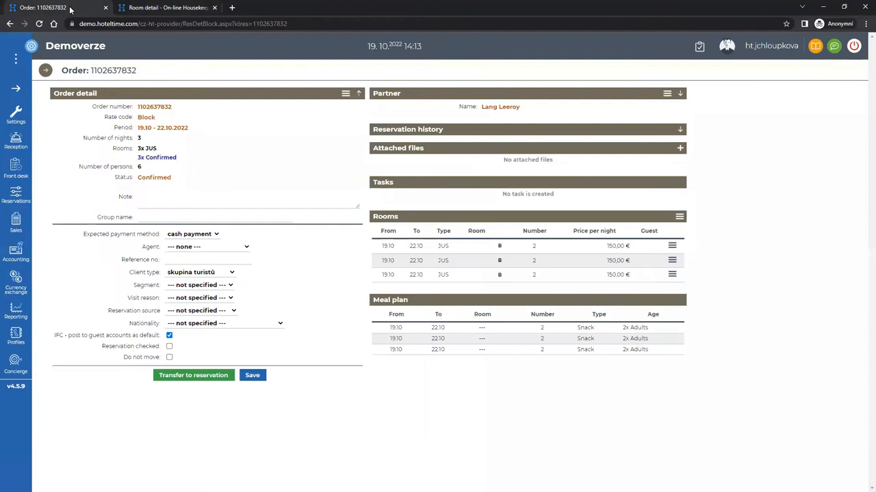
Open the Reception room calendar showing October–November 2022 bookings per room.
click(16, 141)
mouse_move(15, 167)
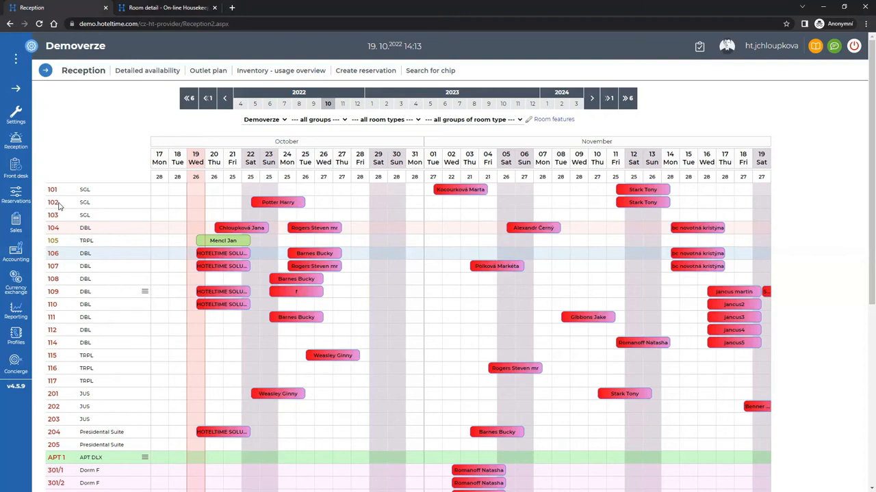
From the room 106 group booking's reservation detail, generate and copy its online check-in link.
click(315, 256)
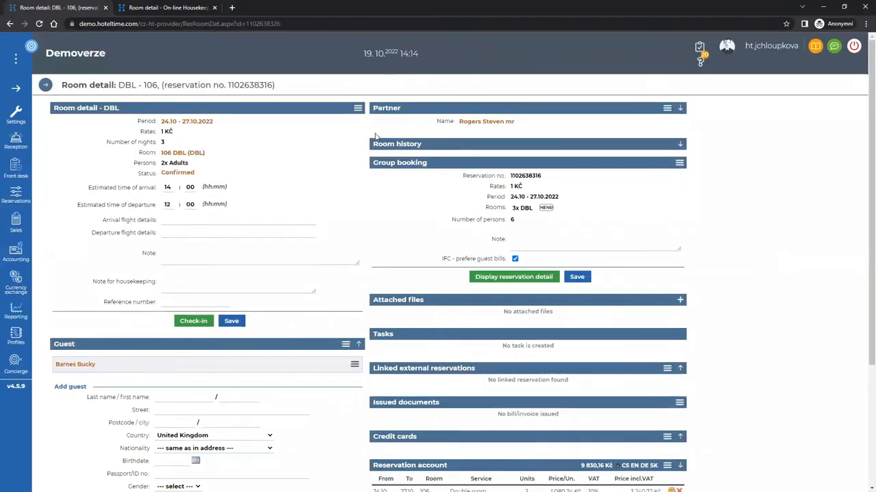
click(517, 280)
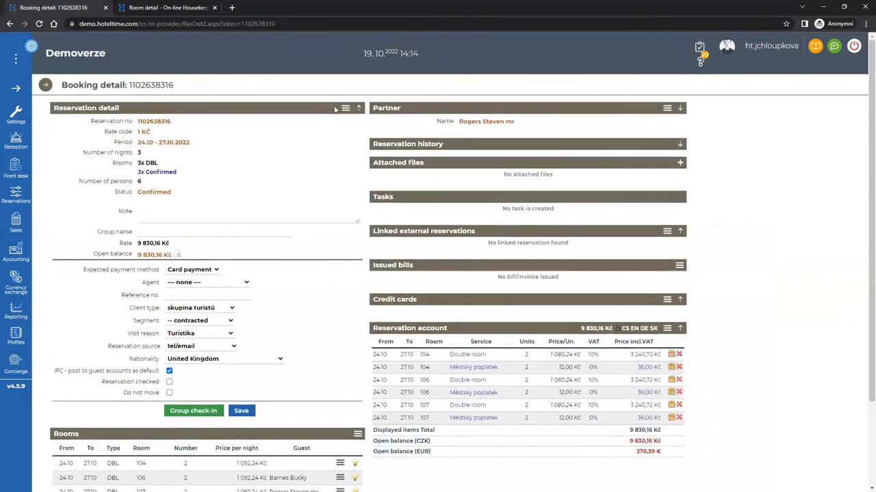
click(346, 108)
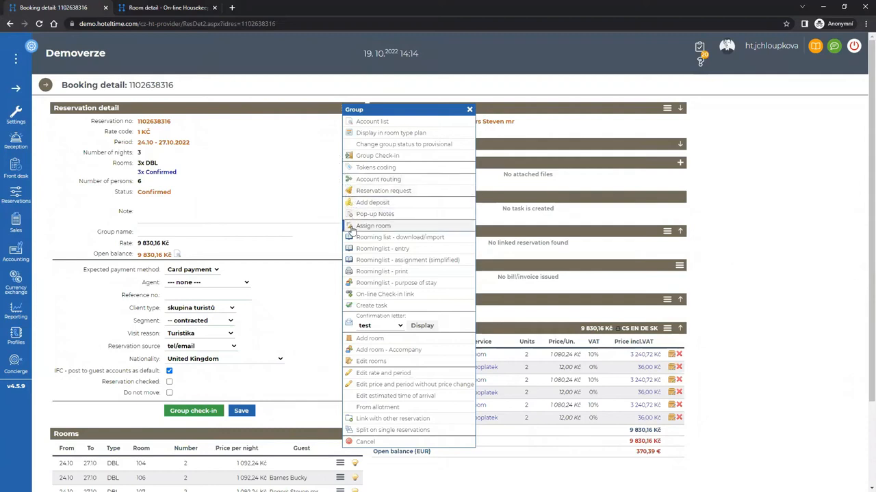
click(363, 295)
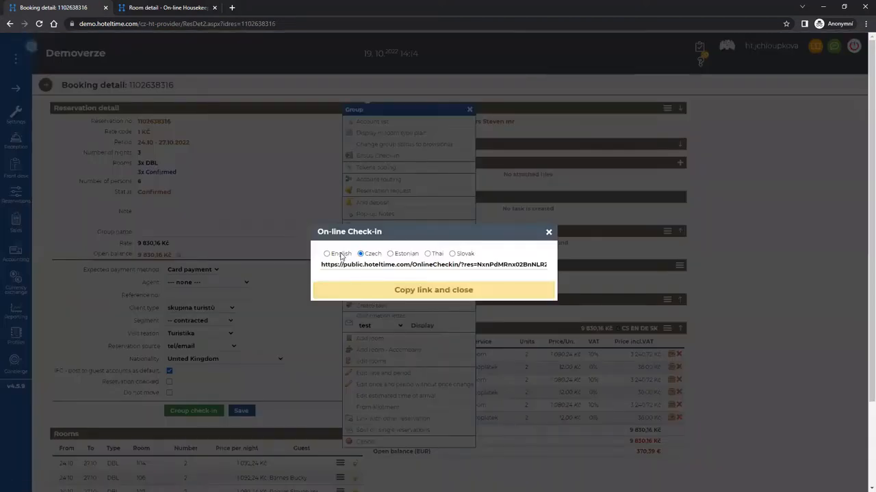
click(439, 294)
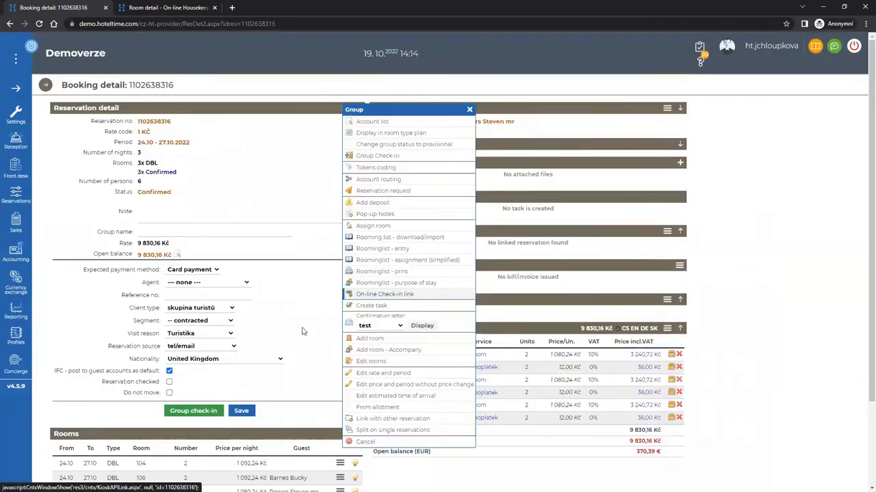
Load the copied check-in link in a new private tab and autofill Guest 1's details.
click(232, 9)
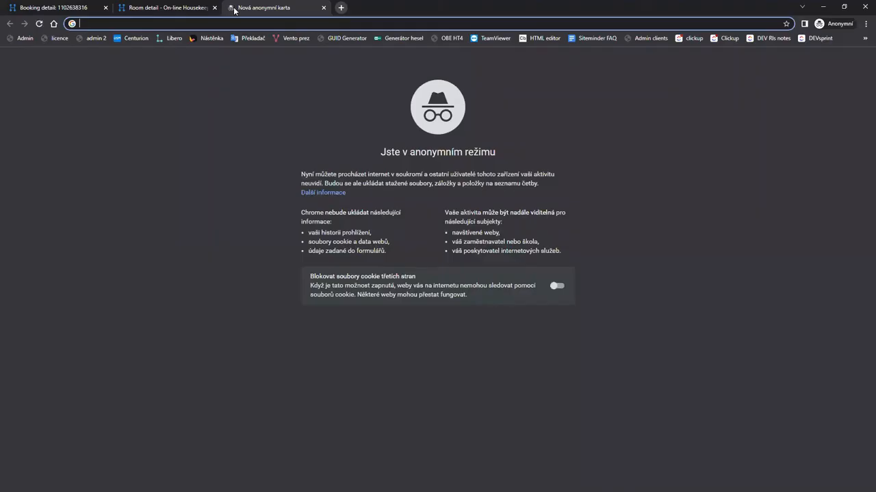
key(ctrl+v)
key(Return)
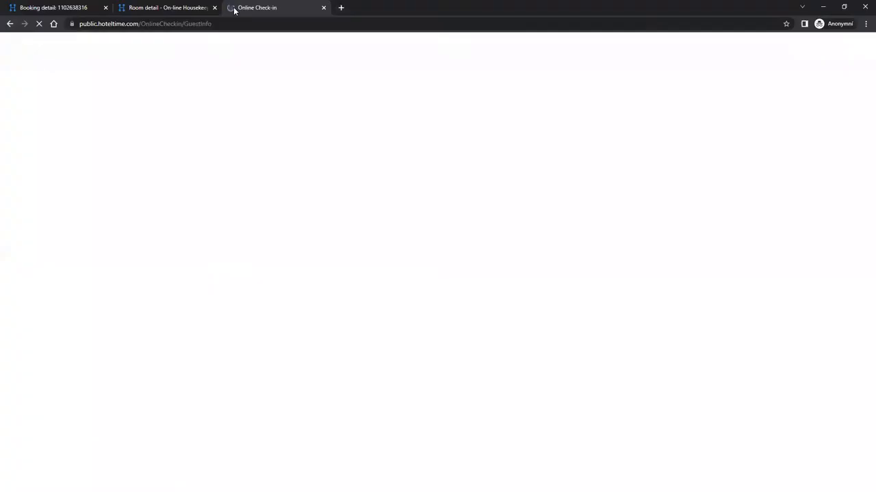
click(602, 383)
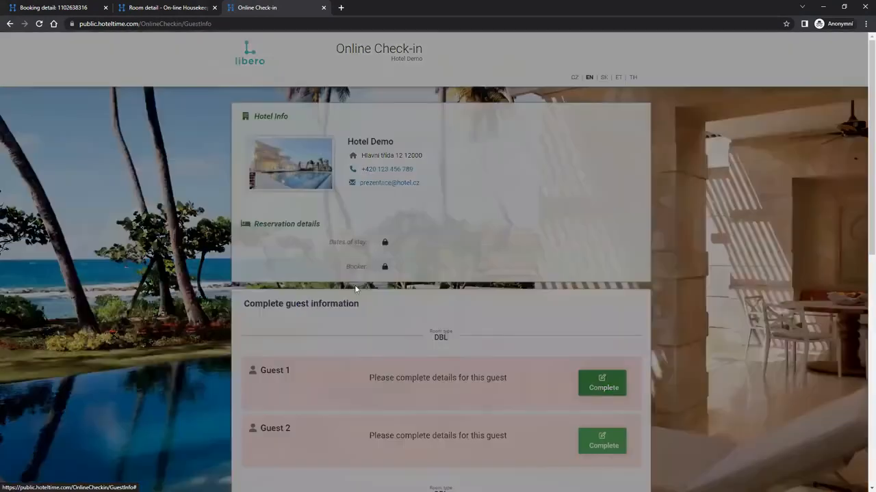
click(370, 112)
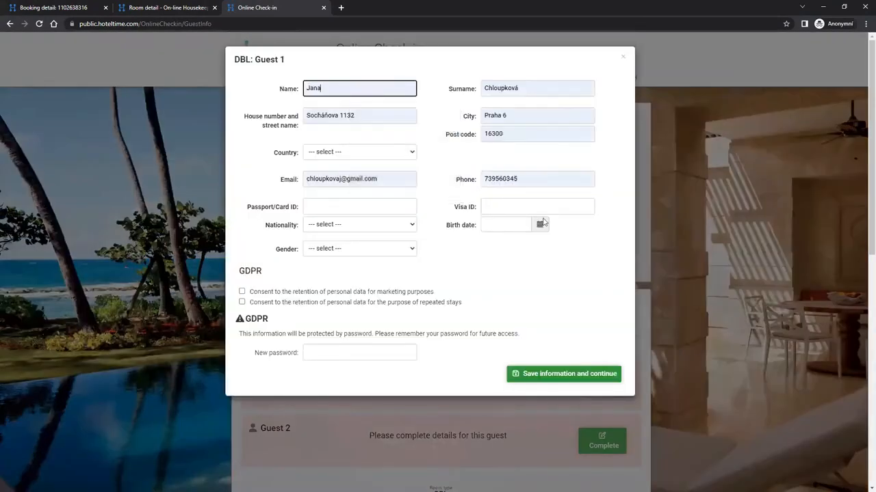
Set Guest 1's access password after the first save attempt reports missing fields.
click(554, 375)
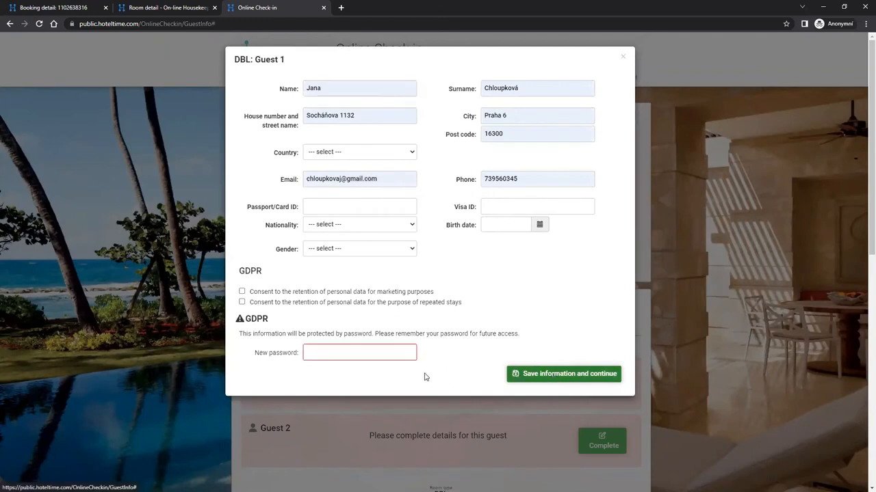
click(381, 352)
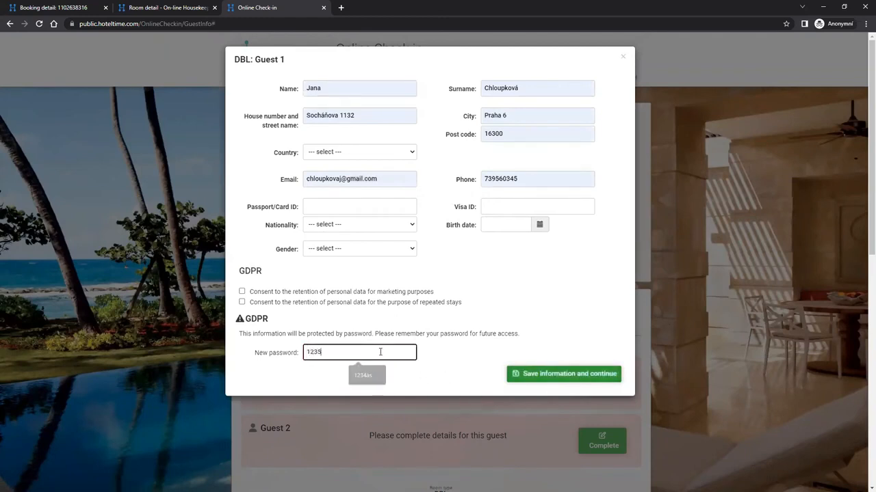
click(532, 376)
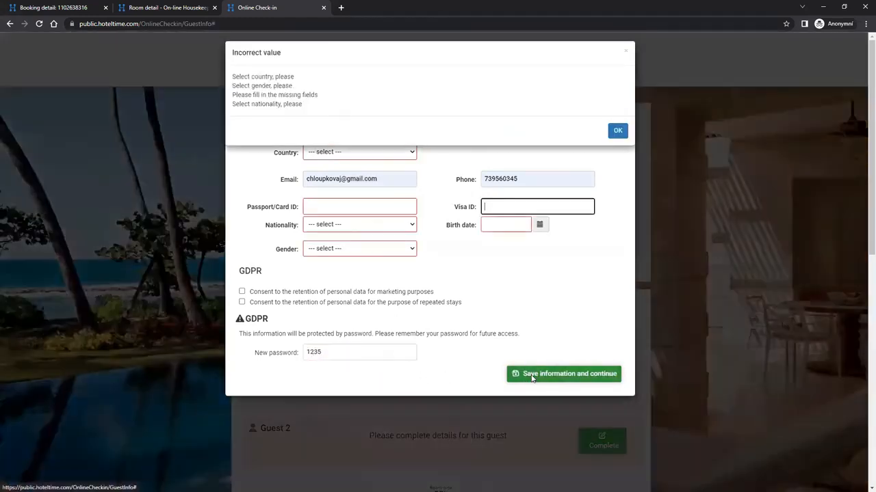
click(617, 131)
Set country Australia, enter a passport ID, nationality Bosnia & Herzegovina and gender Female.
click(366, 150)
click(348, 198)
click(347, 206)
text(dfgdfg)
click(355, 228)
click(353, 289)
click(350, 249)
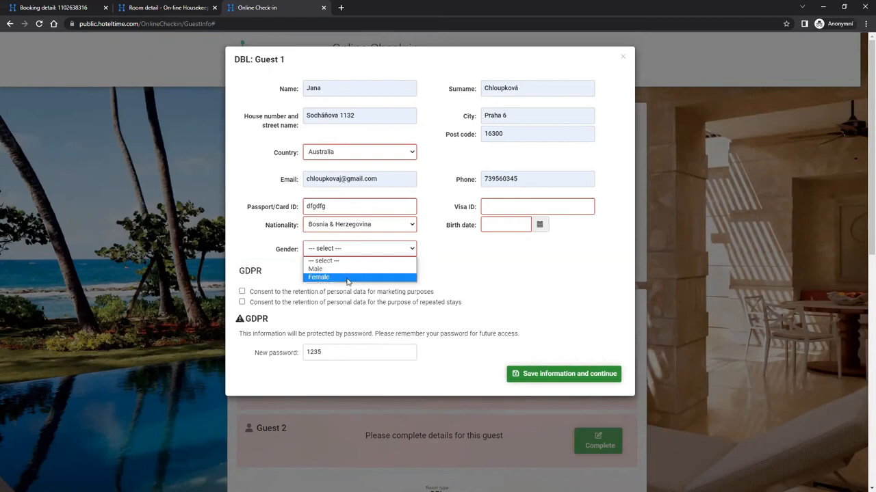
click(347, 277)
Enter a visa ID, set birth date June 4, 2001, and save Guest 1's information.
click(513, 205)
text(sedgsgsg)
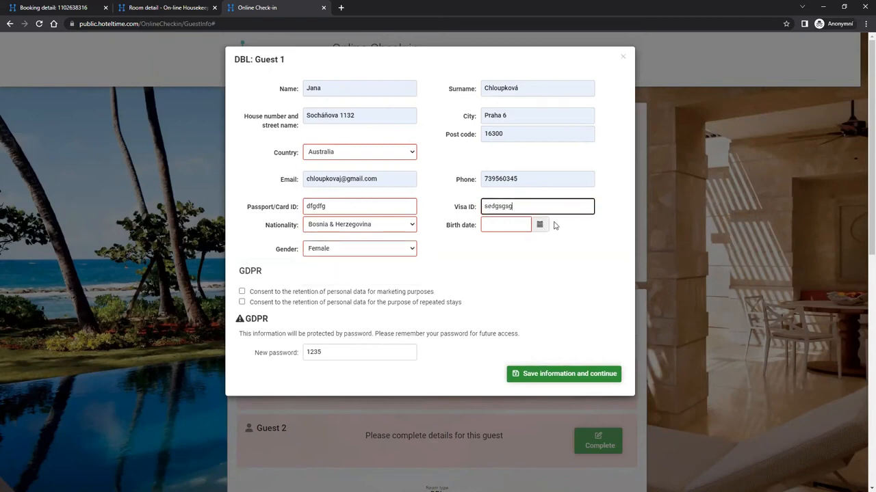
key(Tab)
click(520, 242)
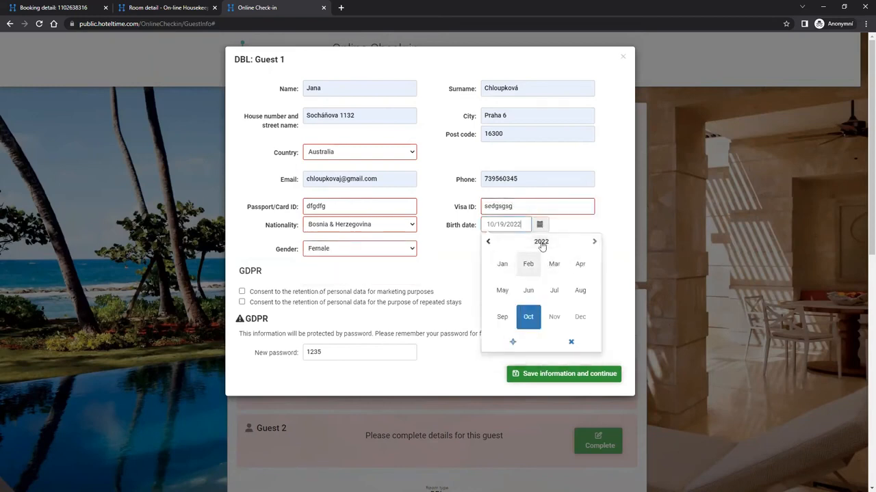
click(541, 242)
click(488, 241)
click(488, 242)
click(502, 290)
click(528, 290)
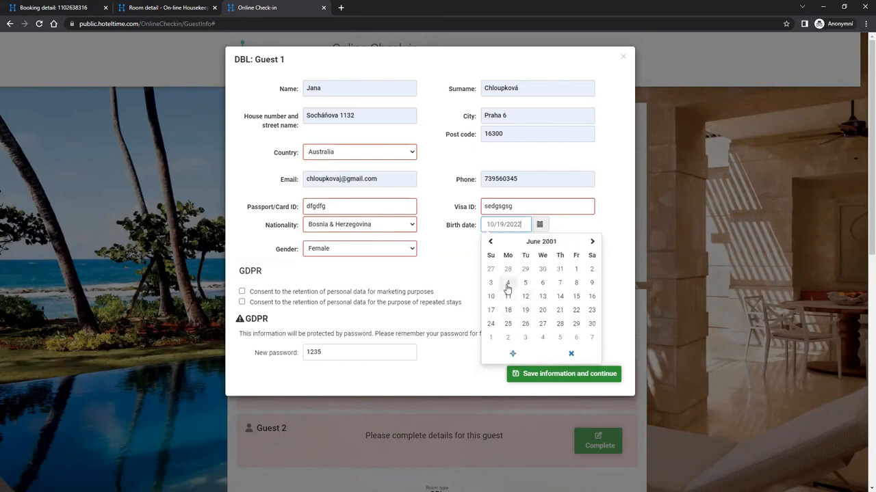
click(508, 284)
click(562, 376)
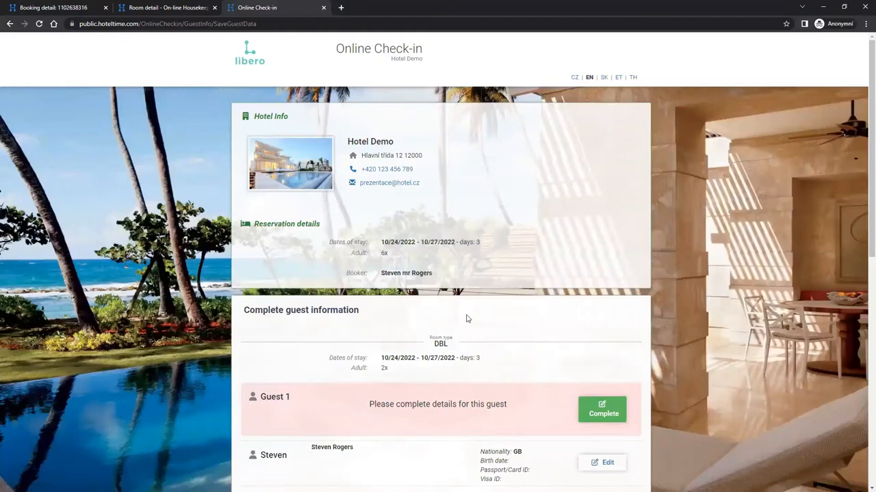
Return to HotelTime and open the room detail for room 104.
click(66, 8)
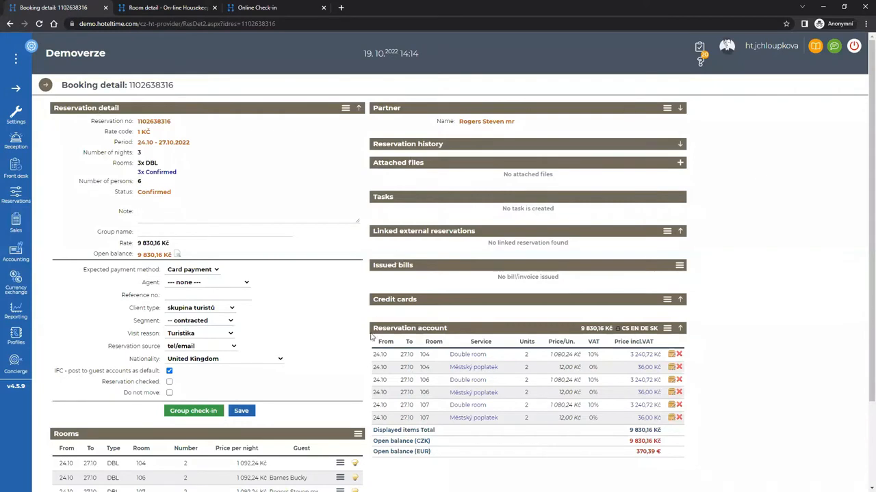
scroll(215, 395, down, 2)
click(203, 359)
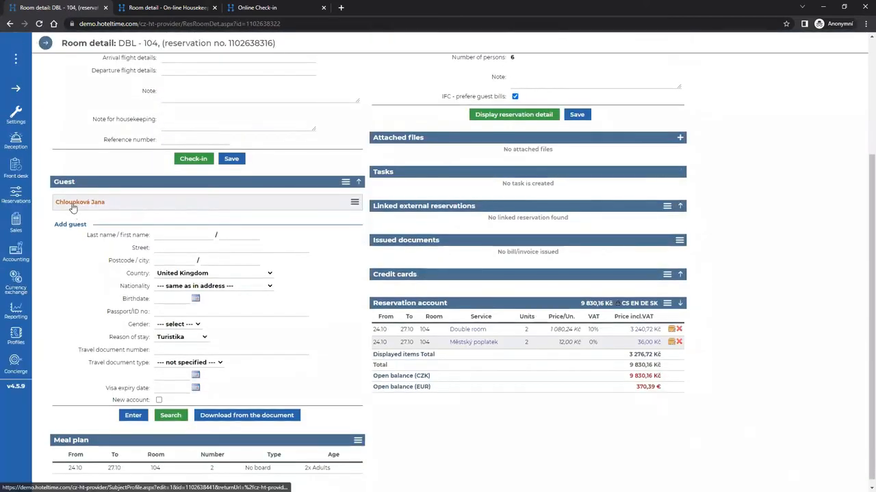
Browse the checked-in guest's personal profile, then go back to the Reception calendar.
click(74, 203)
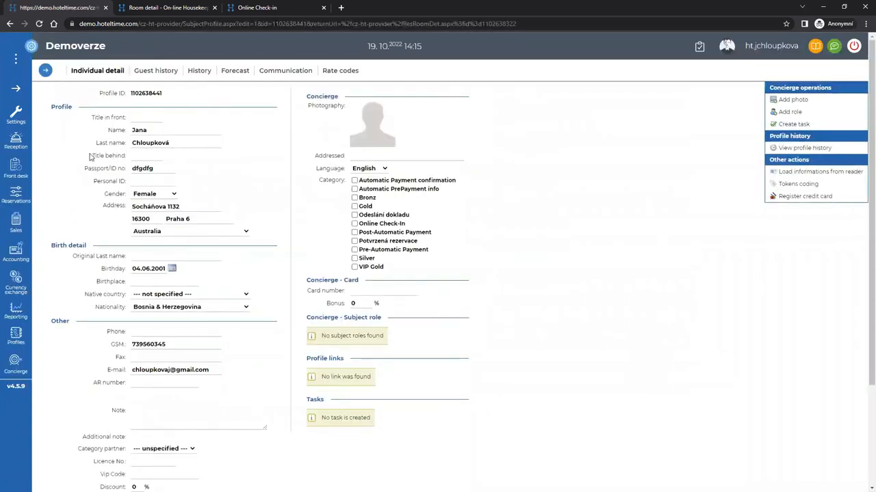
scroll(254, 393, down, 2)
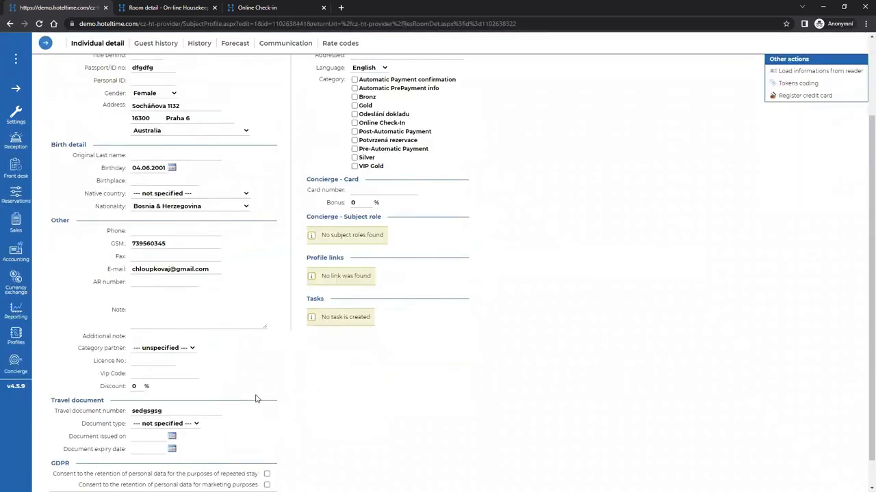
scroll(256, 395, up, 2)
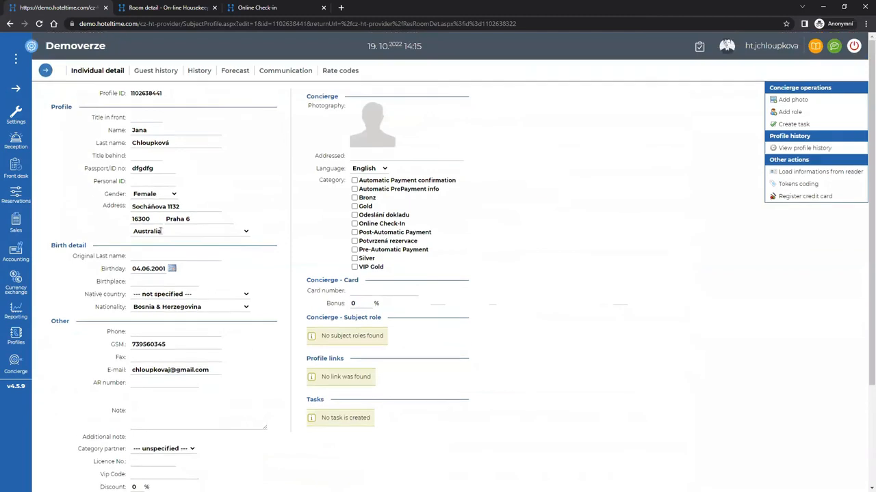
click(19, 142)
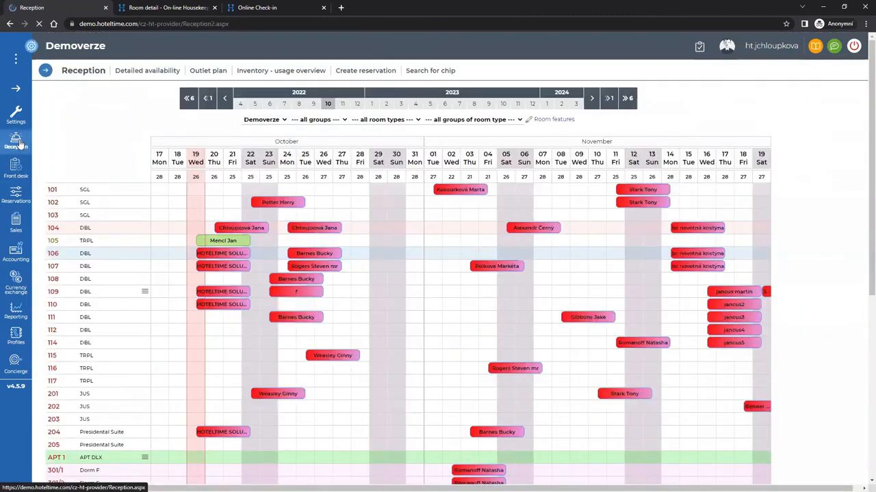
Open the room 106 reservation, then switch to the window with the PreStay-en.html template.
click(331, 254)
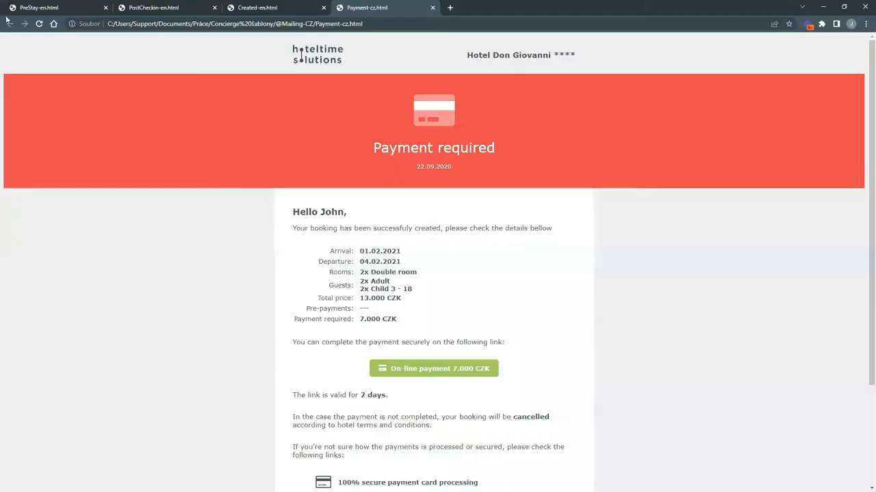
click(38, 7)
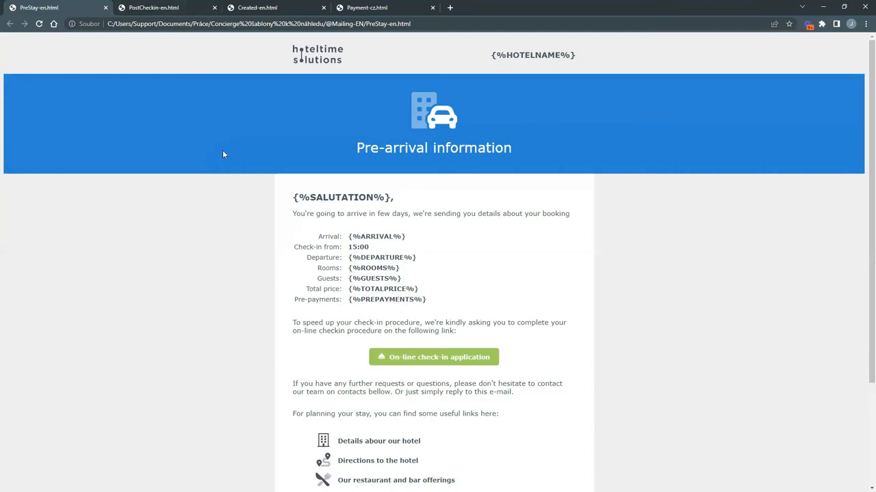
Review the Created-en.html and PostCheckin-en.html e-mail templates, then minimize the Chrome window.
click(285, 8)
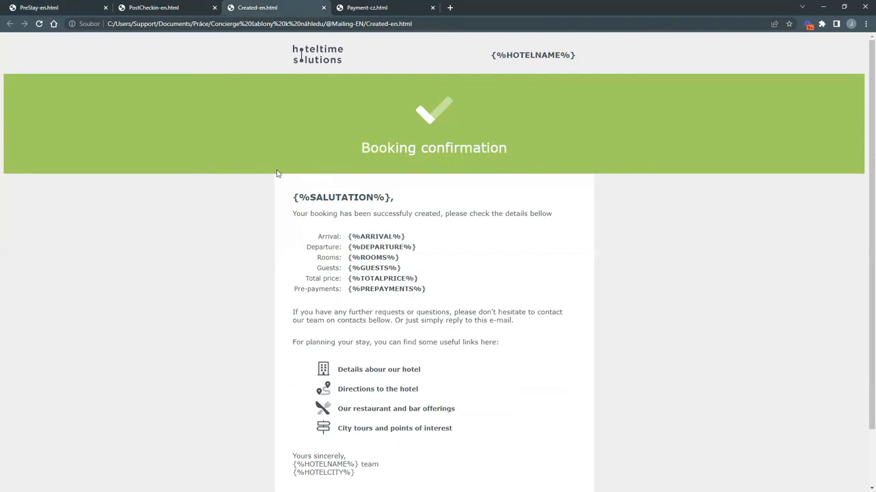
click(168, 8)
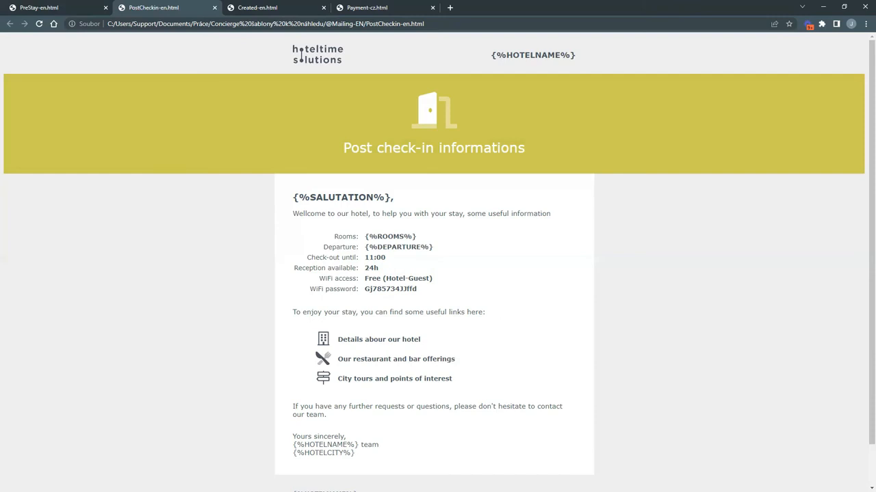
click(822, 9)
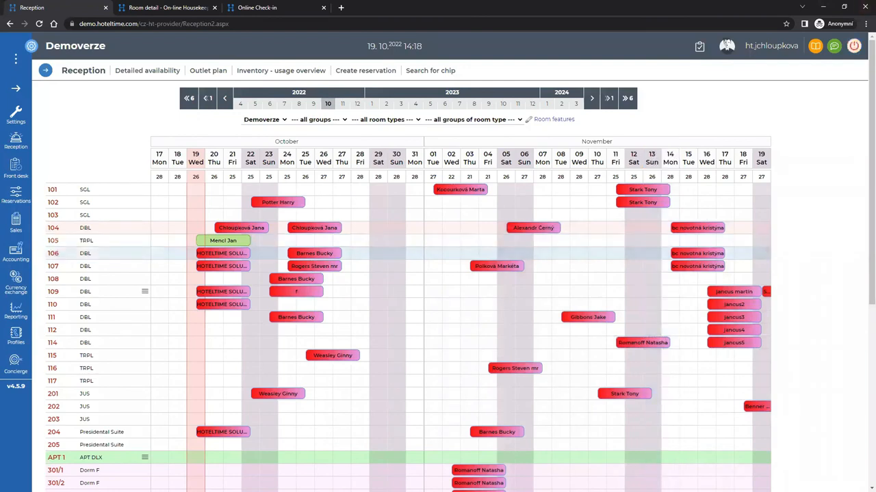
Open the customer support zone in a new tab and search it for 'konzultace'.
click(815, 48)
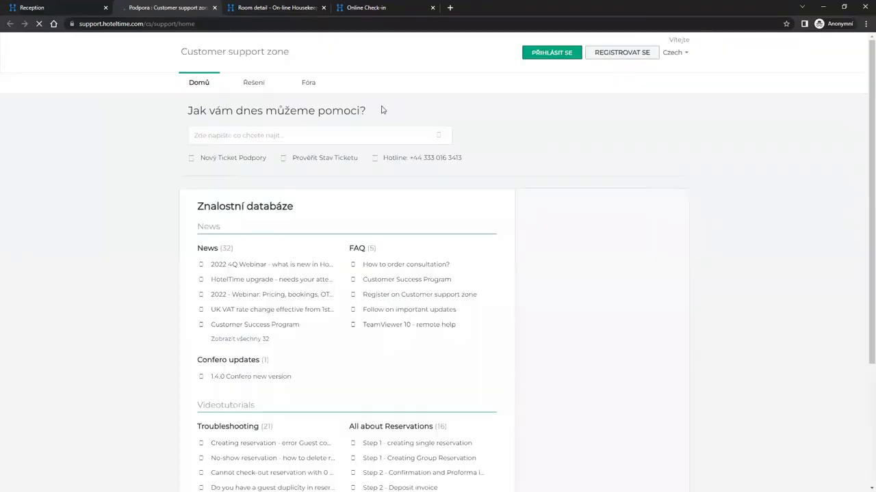
click(341, 136)
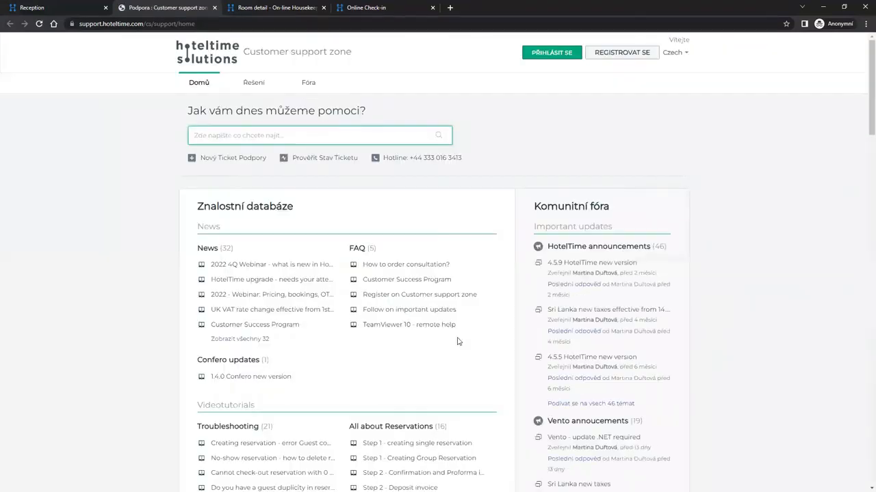
text(konzultace)
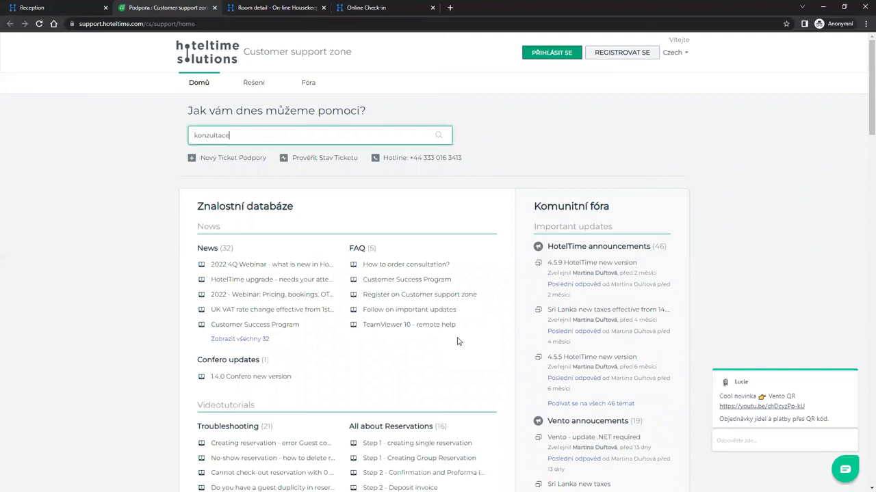
key(Return)
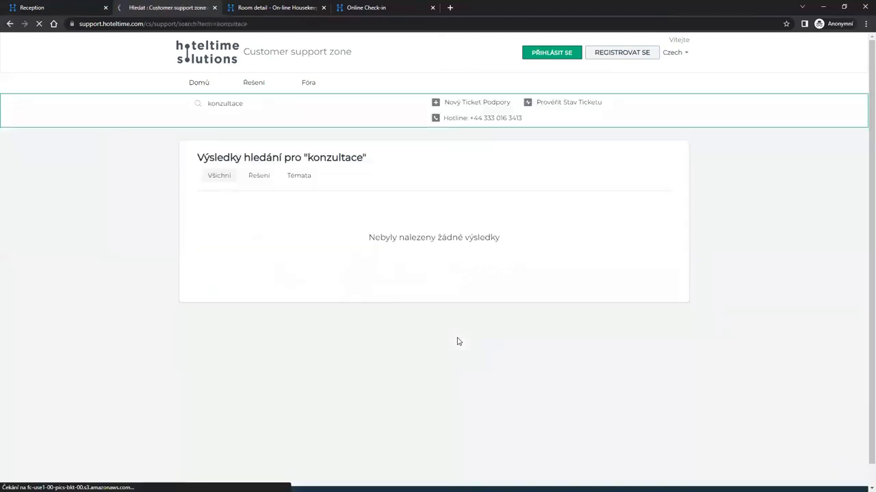
Clear the search, go to the support home page, then switch back to Reception.
double_click(252, 105)
key(BackSpace)
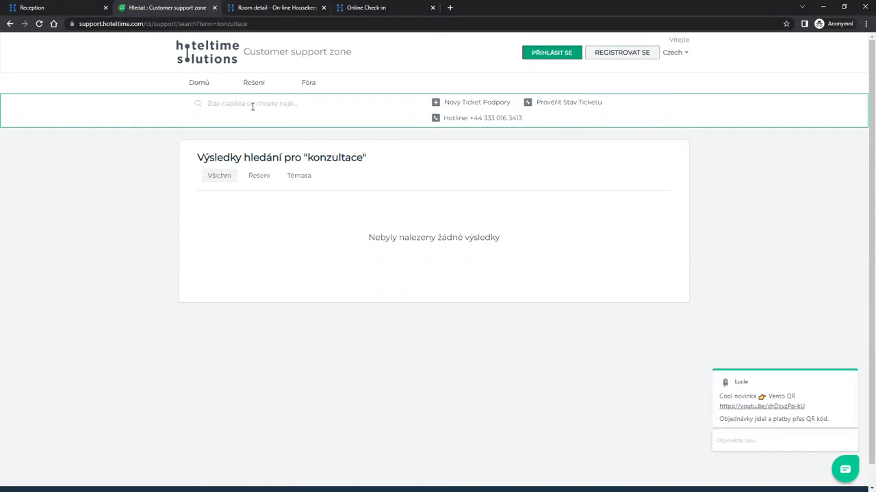
click(220, 63)
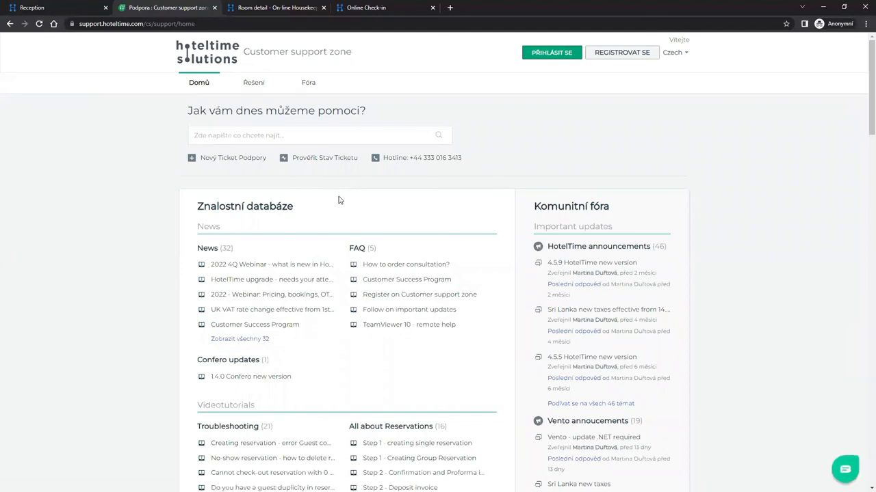
click(68, 9)
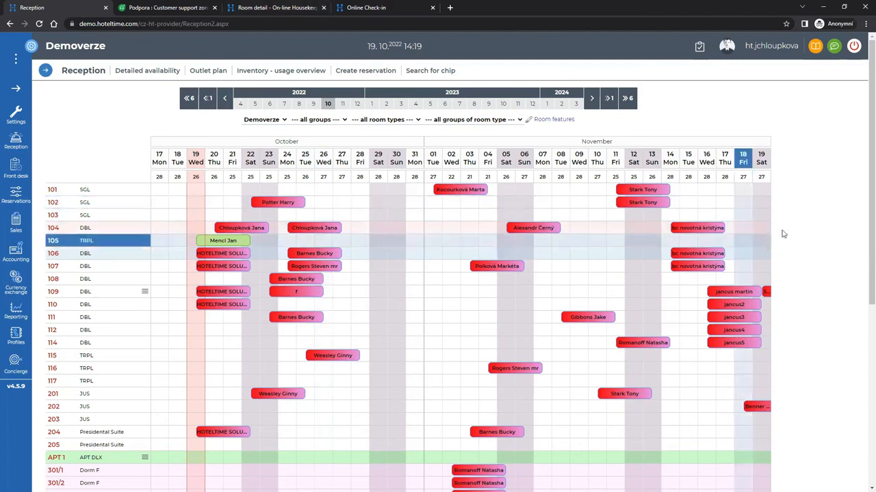
Open room 104's 14.11–17.11.2022 DBL booking and scroll through its room detail.
click(700, 235)
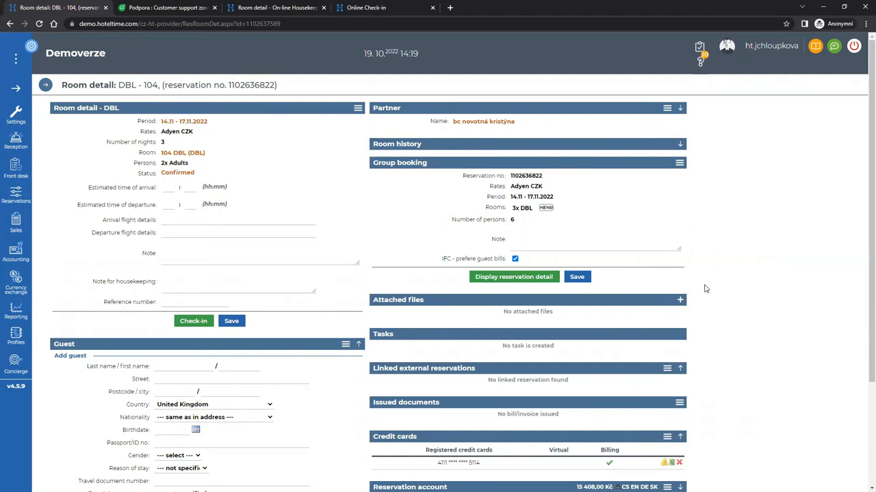
scroll(705, 289, down, 1)
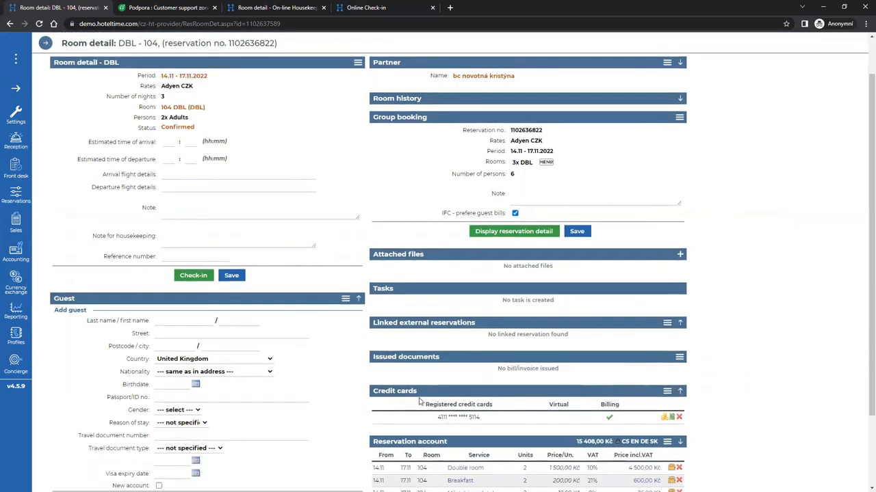
click(672, 418)
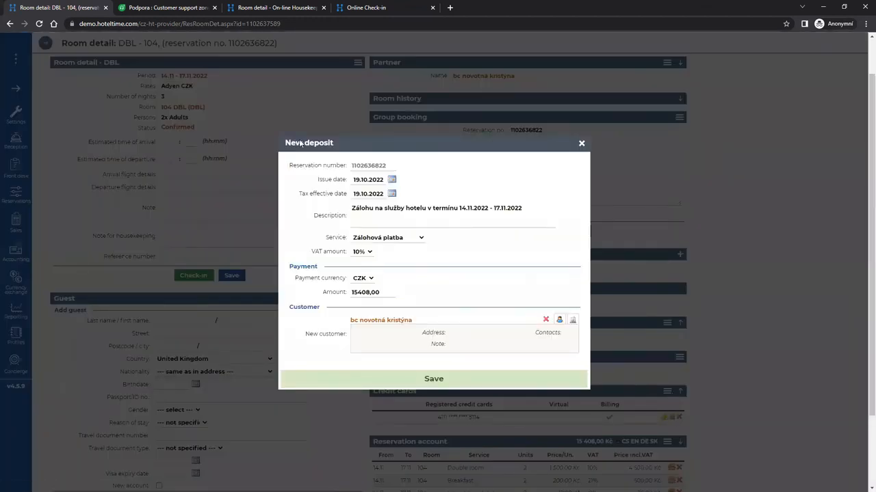
click(446, 381)
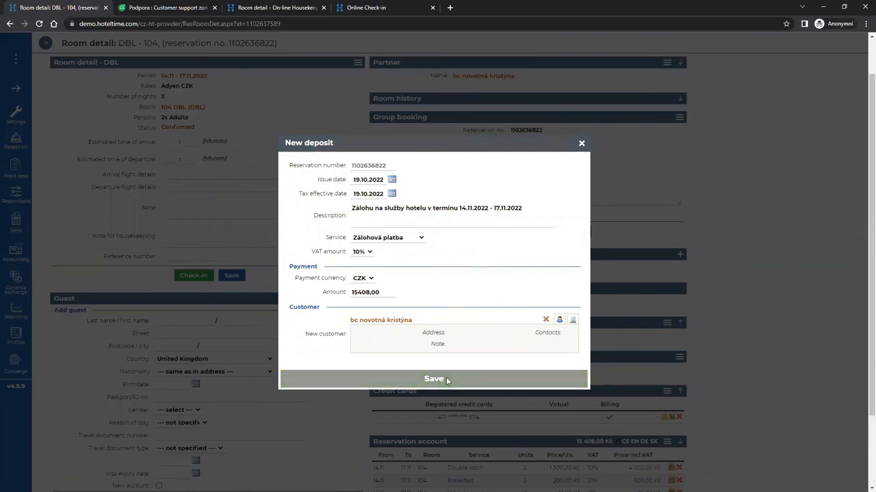
click(496, 239)
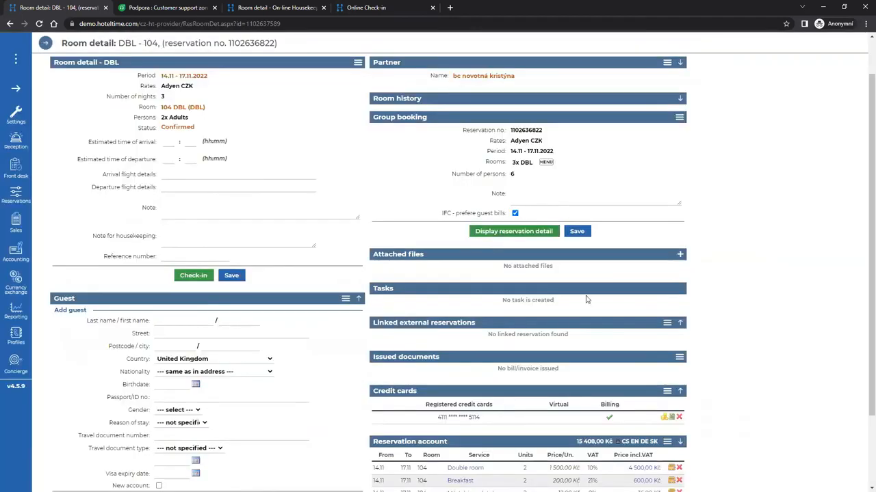
click(663, 420)
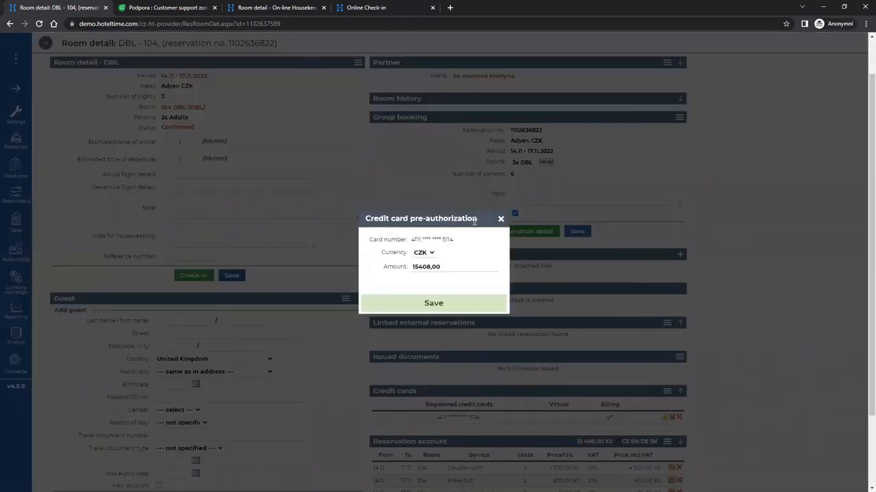
click(501, 220)
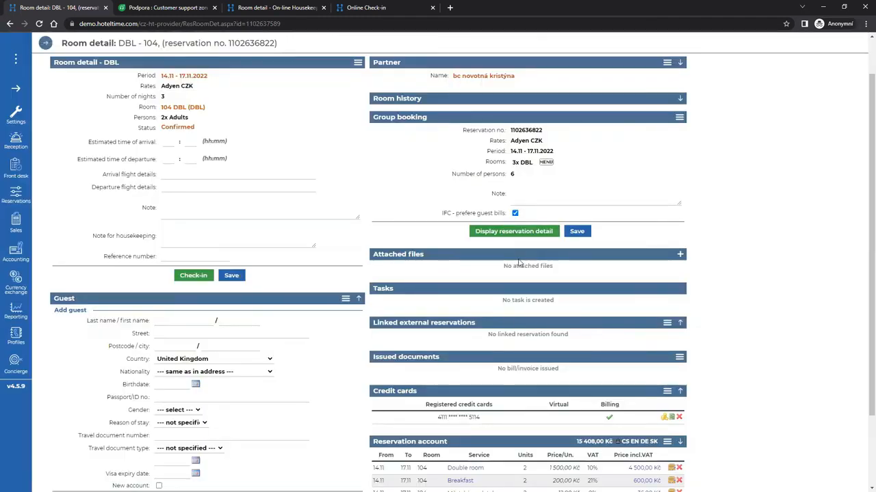
Open rate code Adyen CZK under Settings > Rates > Rate codes, keeping operation Money withdrawal.
mouse_move(12, 112)
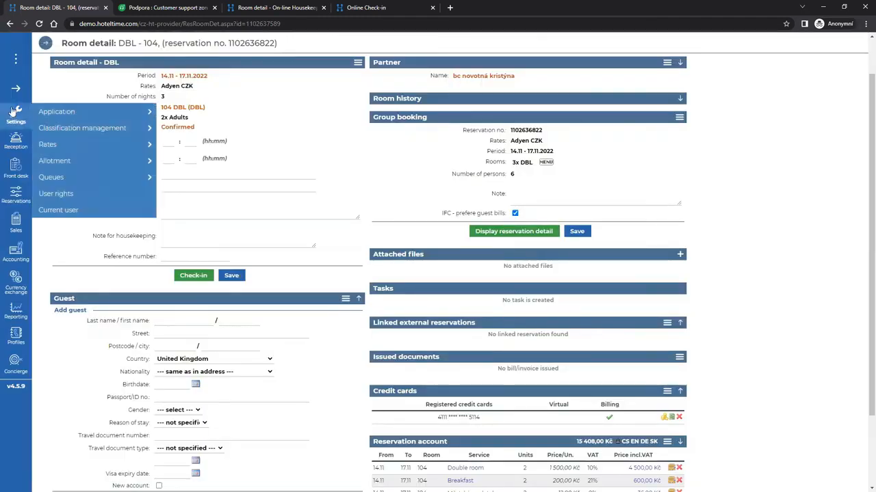
mouse_move(79, 147)
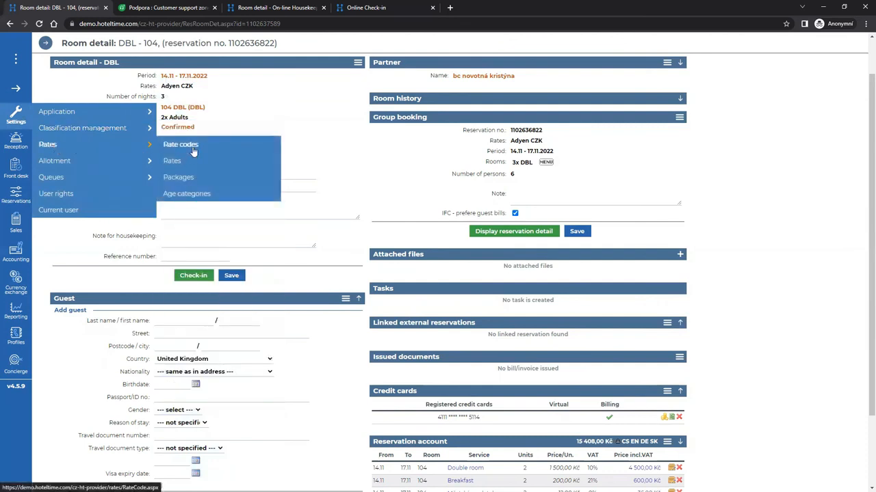
click(192, 148)
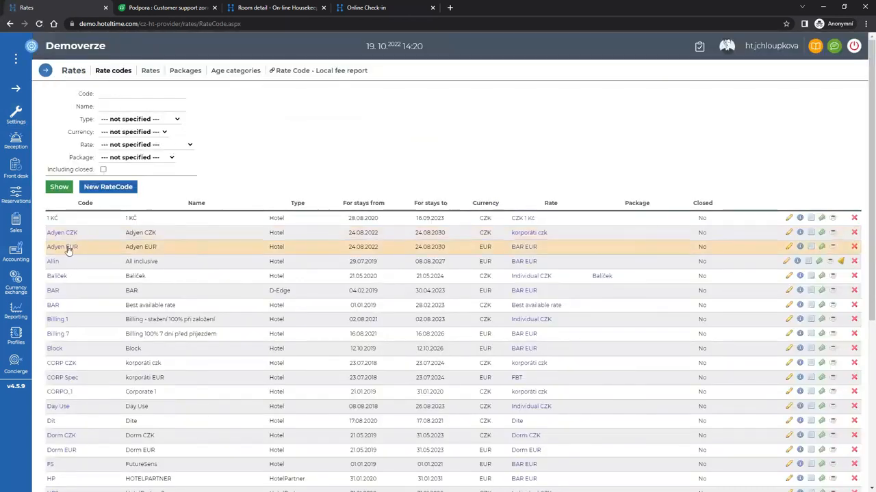
click(61, 236)
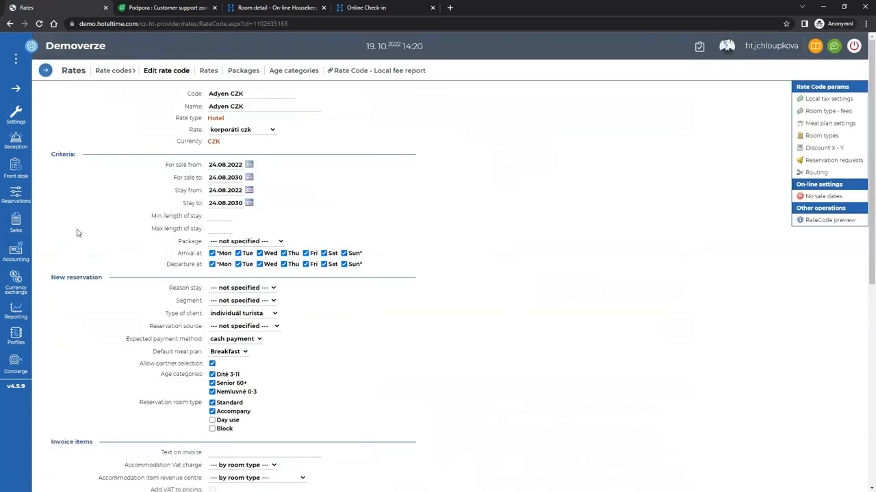
scroll(347, 249, down, 5)
scroll(348, 249, down, 2)
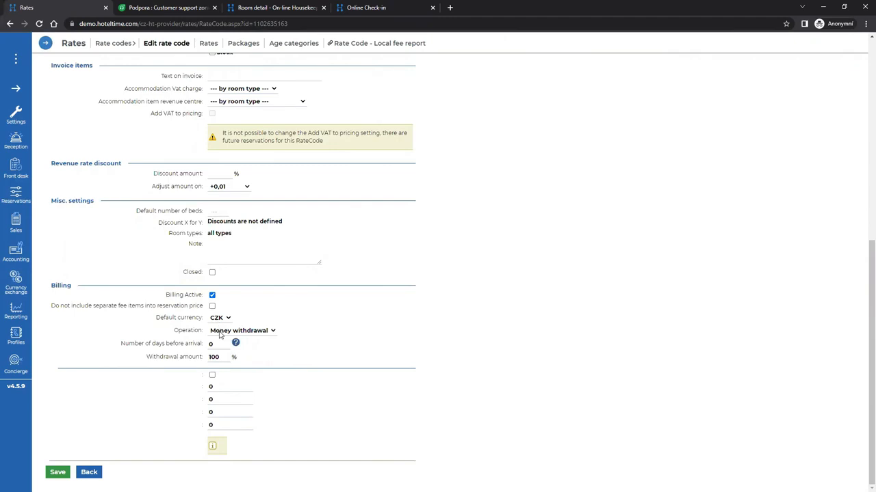
click(270, 333)
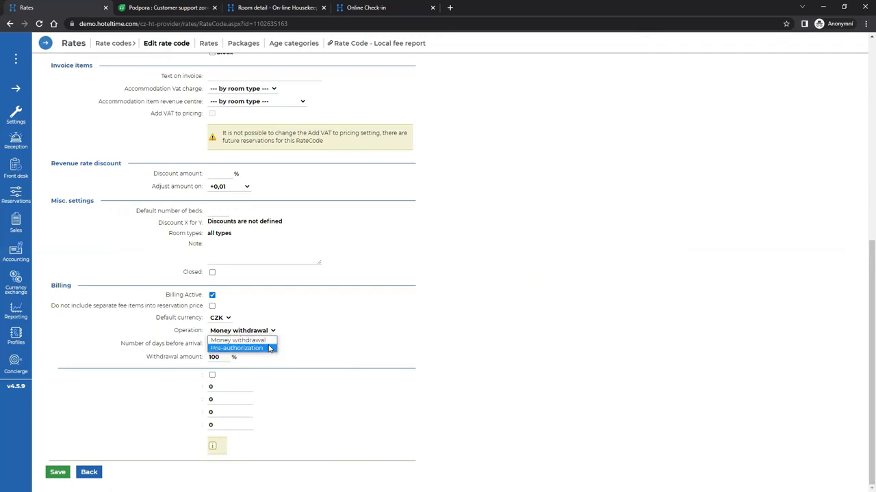
click(271, 333)
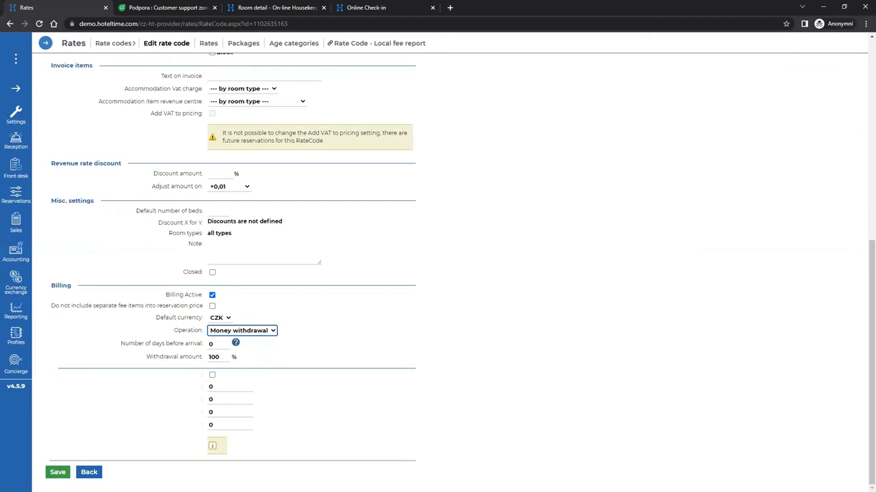
key(alt+Tab)
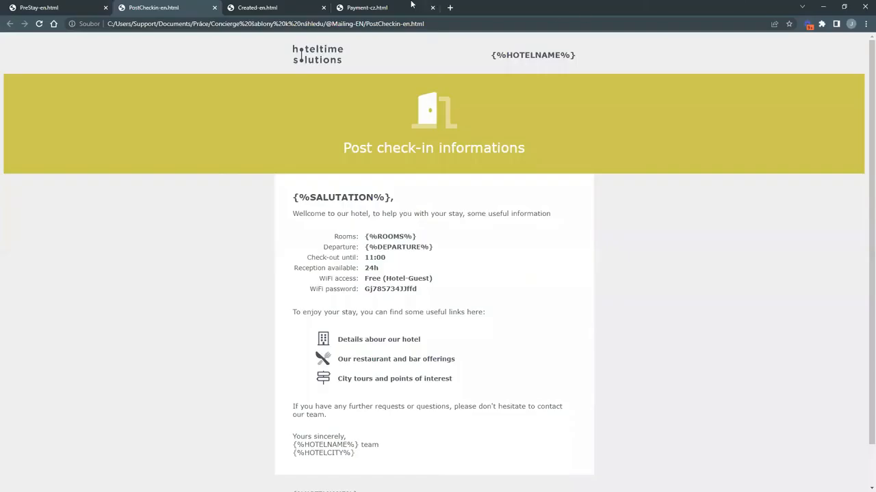
View the Payment-cz.html template requesting 7.000 CZK, then return to HotelTime's Reception plan.
click(385, 8)
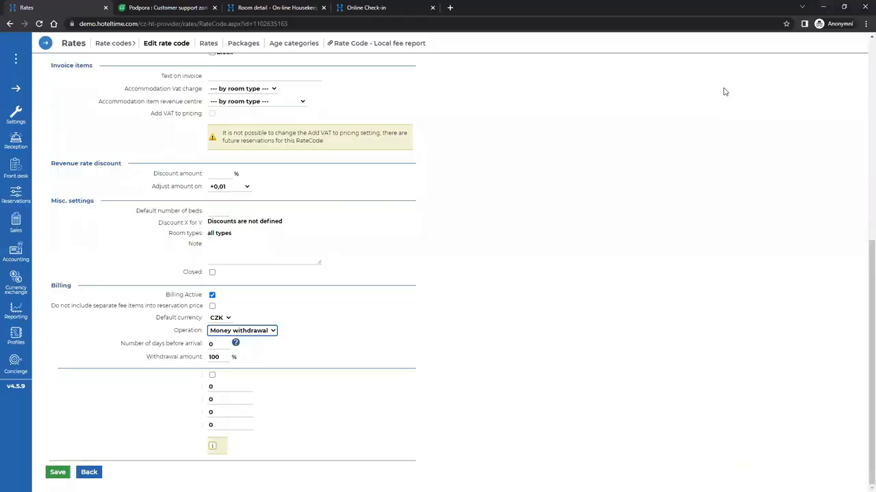
click(7, 143)
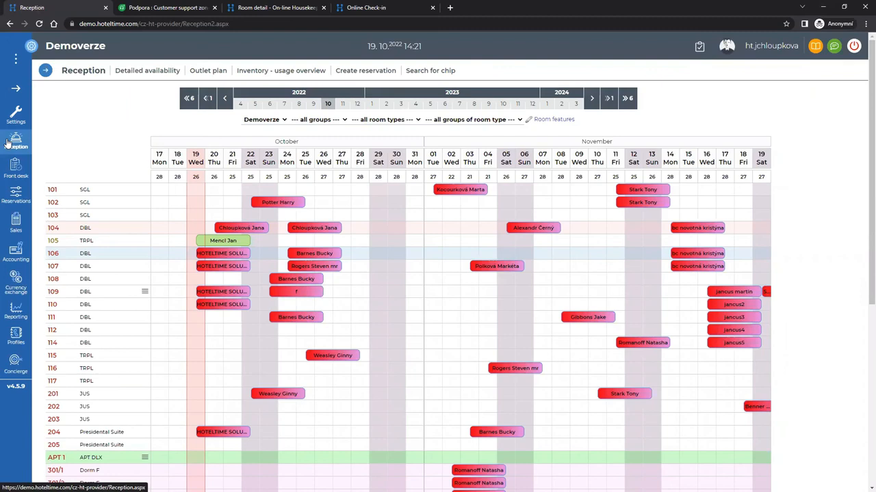
click(133, 71)
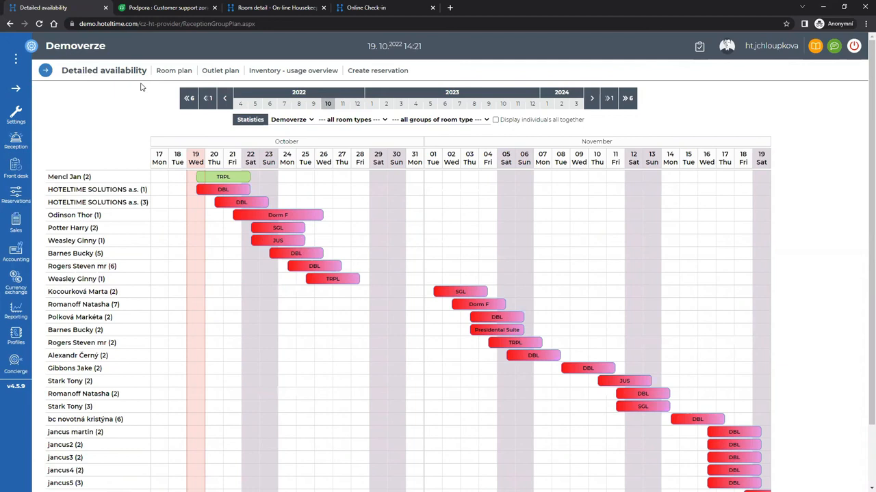
click(247, 121)
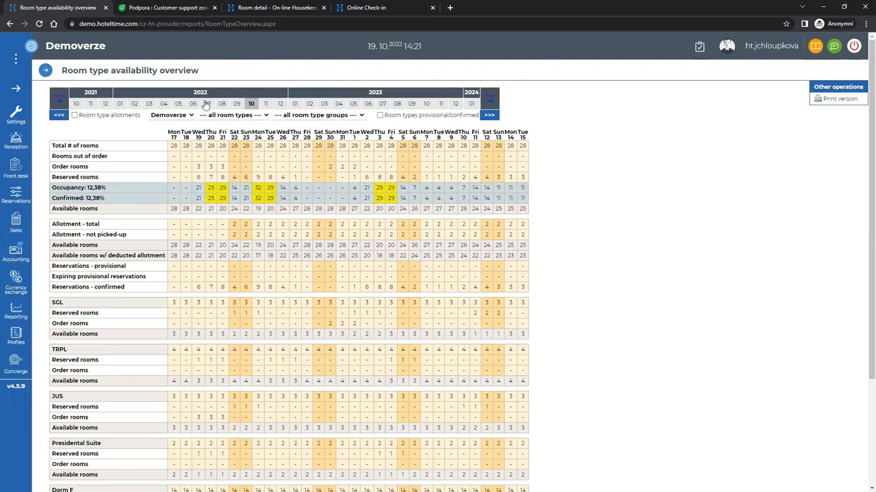
click(24, 146)
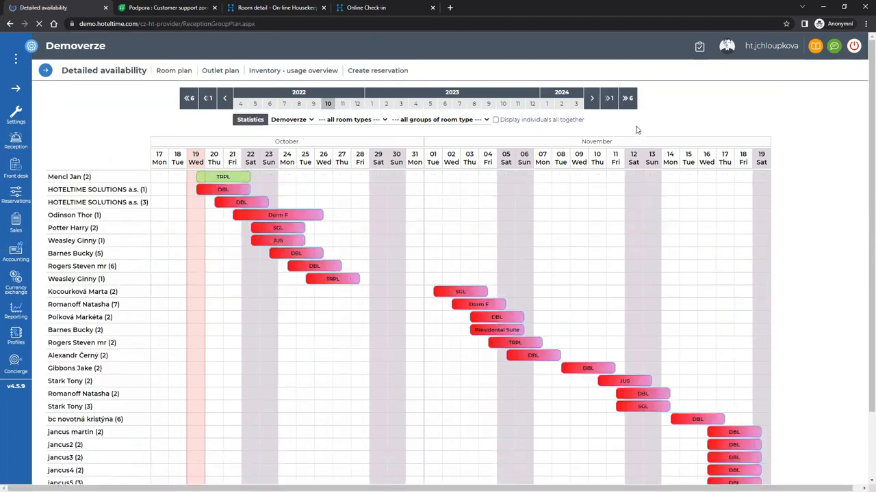
click(553, 122)
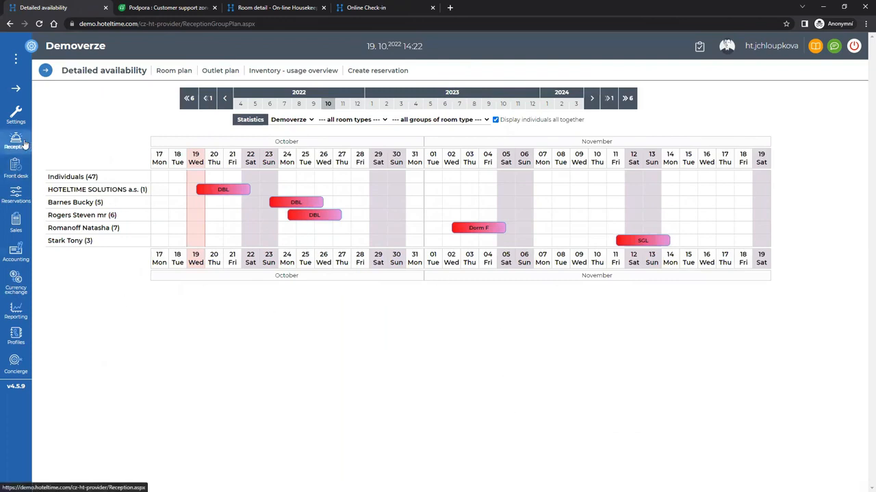
click(236, 189)
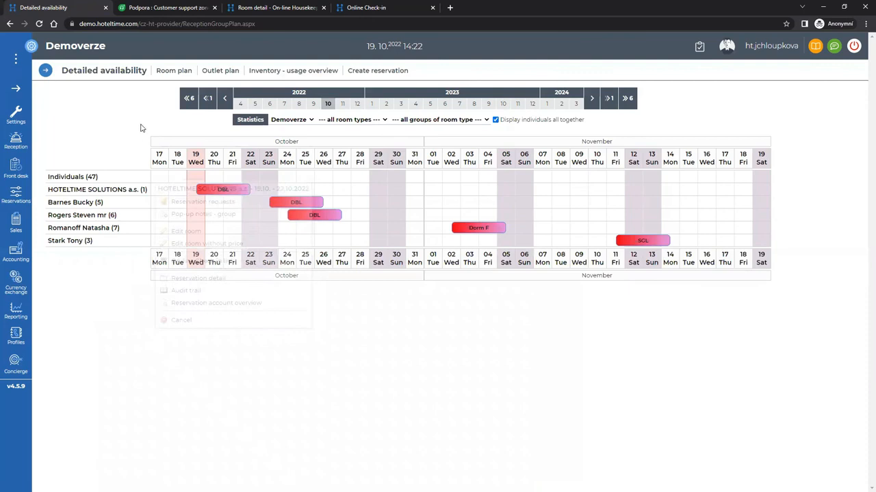
click(176, 72)
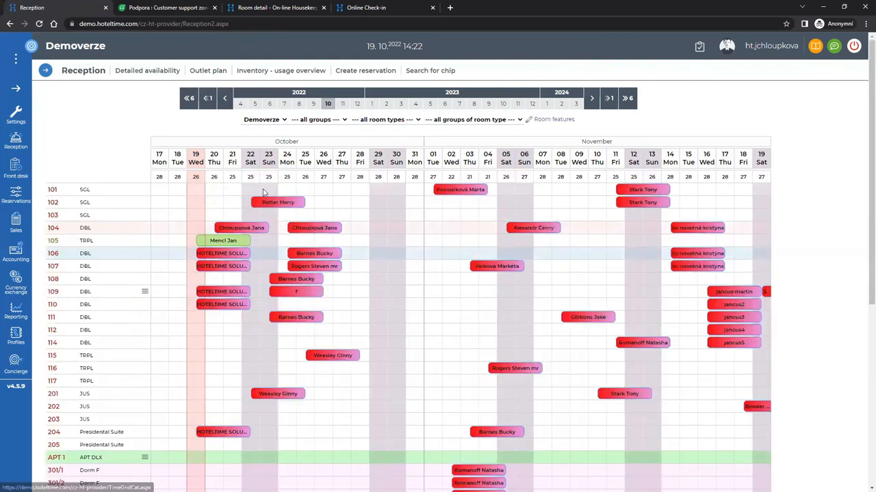
Glance at the room 102 reservation's actions, then open the actions for the room 111 reservation (23.10.–26.10.2022).
click(269, 201)
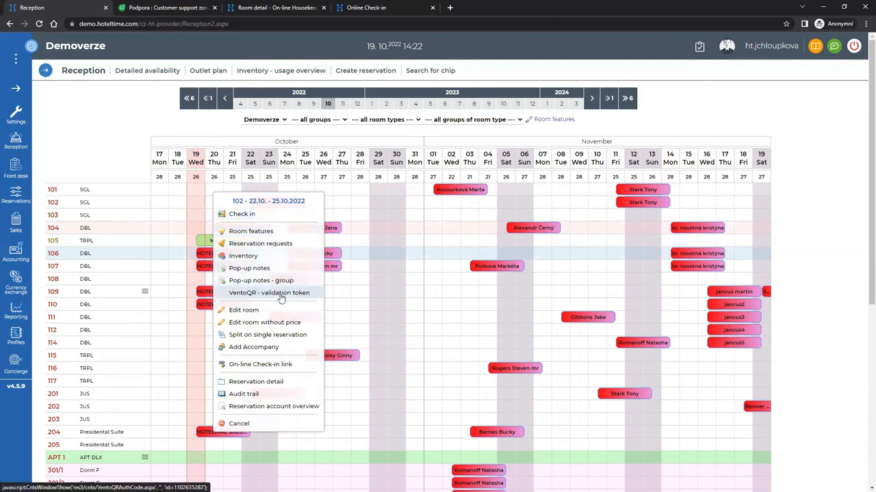
click(330, 424)
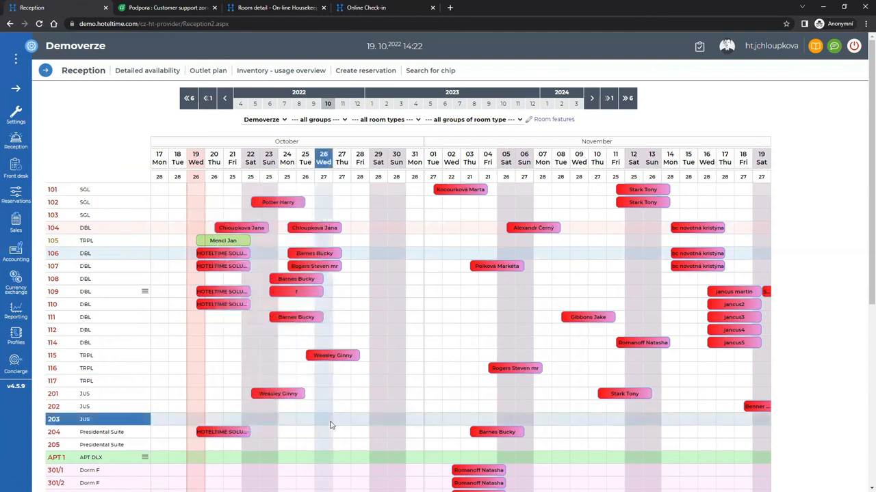
right_click(282, 318)
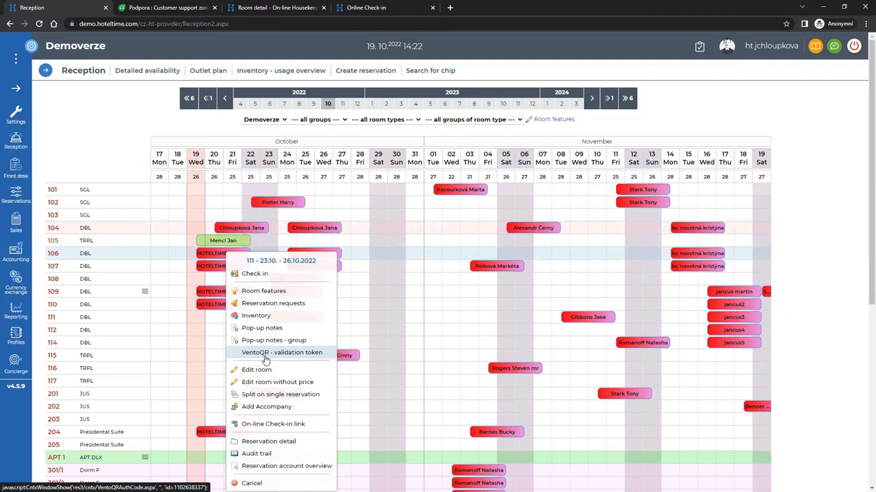
Generate a VentoQR validation token for the room 111 reservation, then close the token window.
click(266, 359)
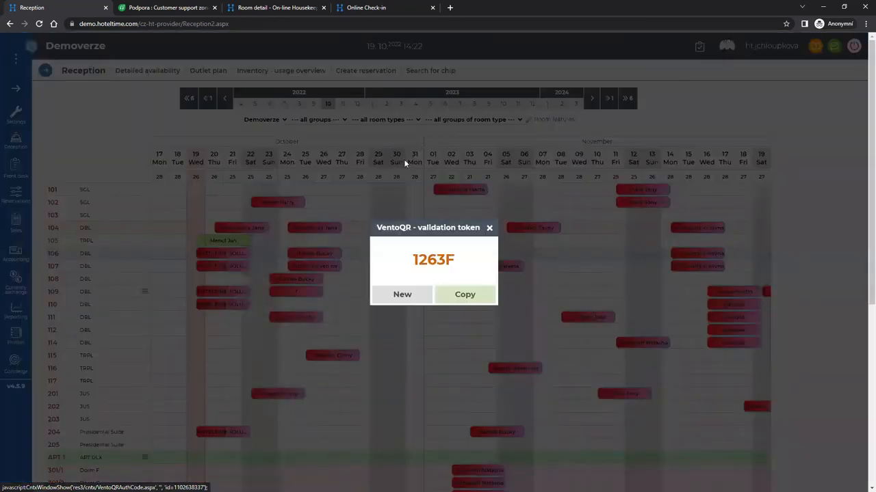
click(489, 229)
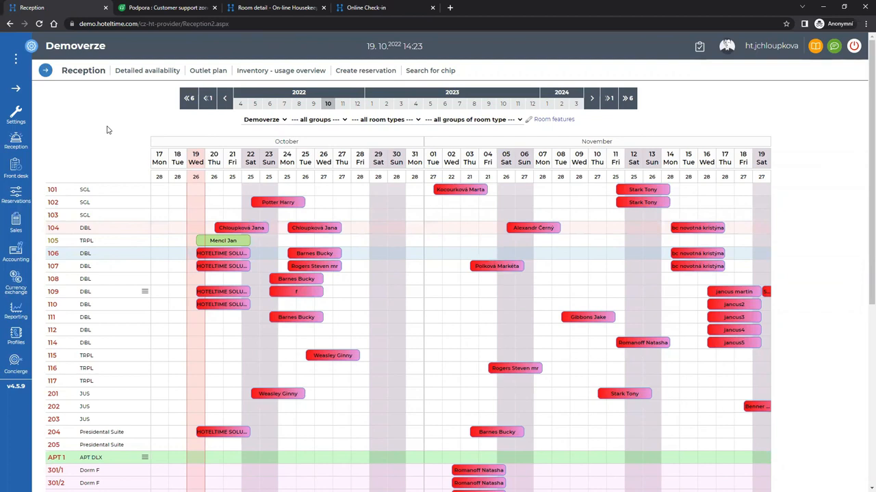
Open the EUR cash journal from Sales > Cash journals.
mouse_move(19, 222)
mouse_move(151, 222)
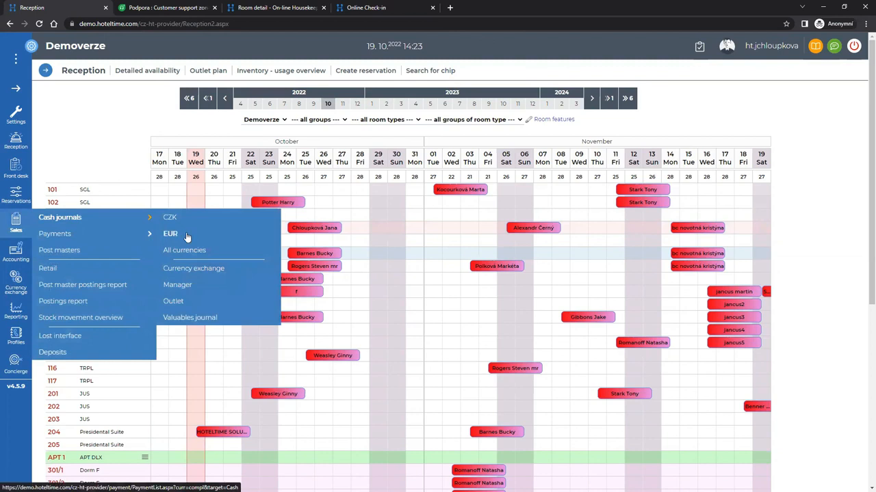
click(186, 235)
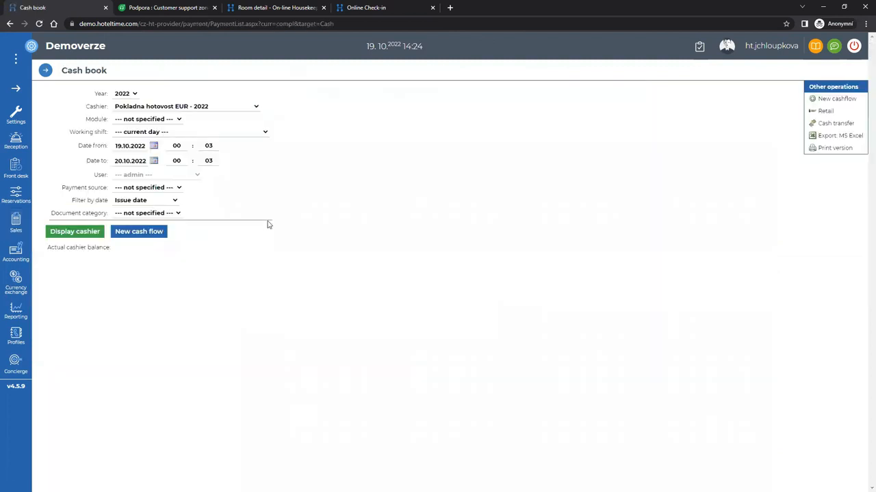
Review the target cash desks in Cash transfer and close it without making a transfer.
click(839, 123)
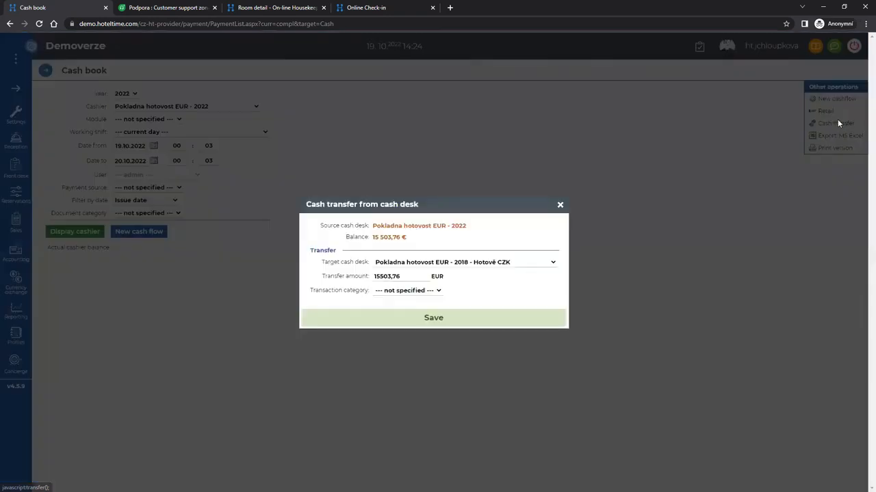
click(517, 263)
scroll(463, 342, down, 15)
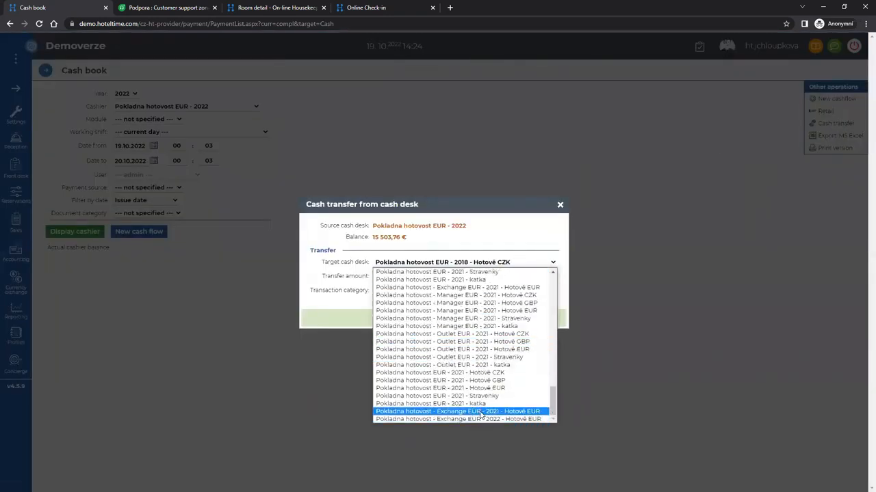
click(537, 245)
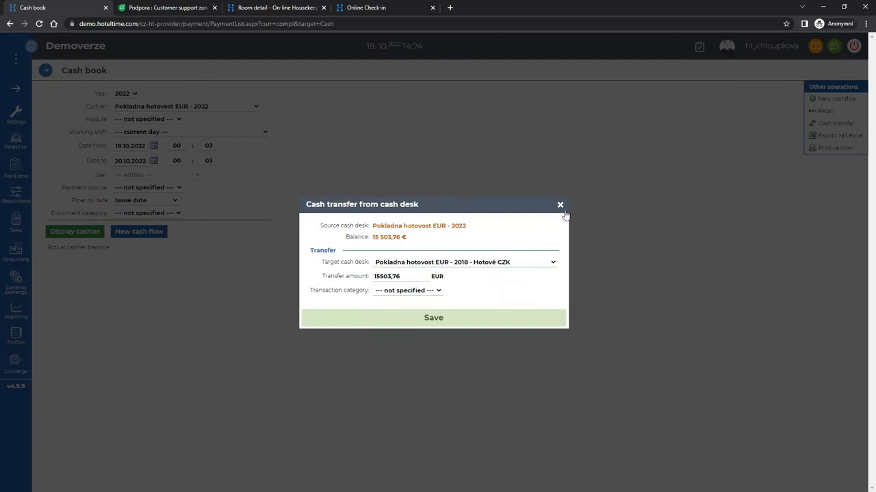
click(559, 205)
click(839, 124)
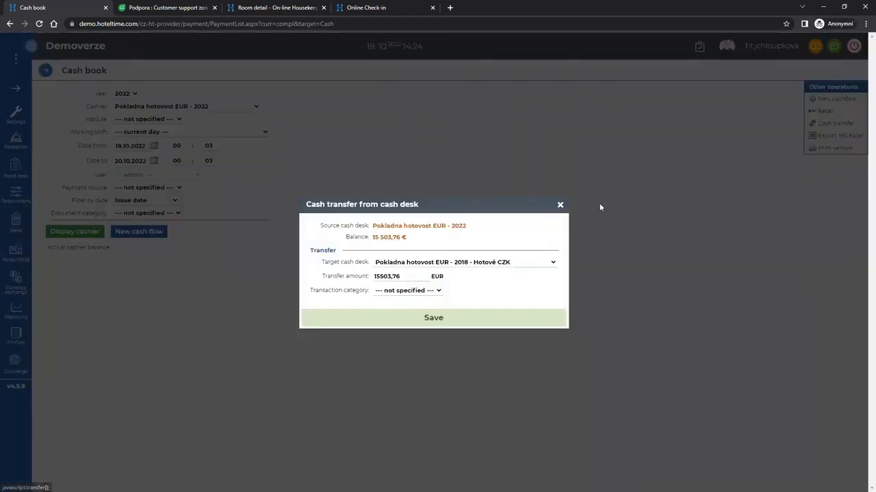
click(560, 204)
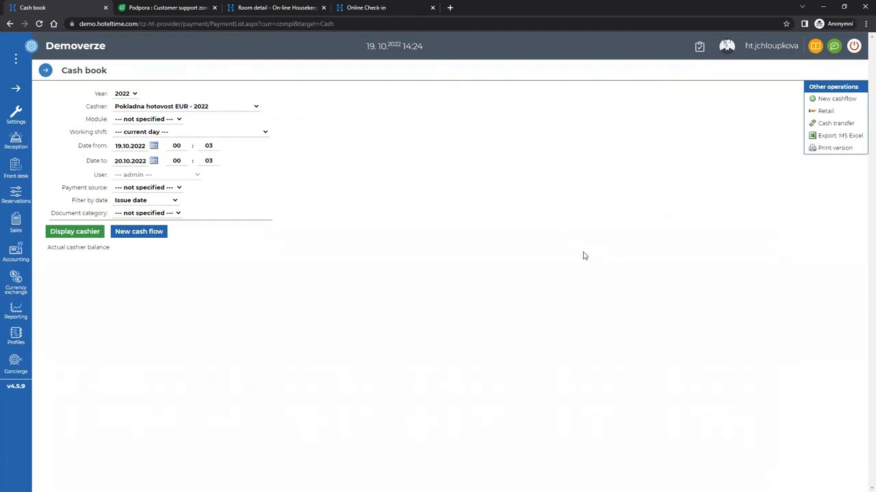
mouse_move(32, 121)
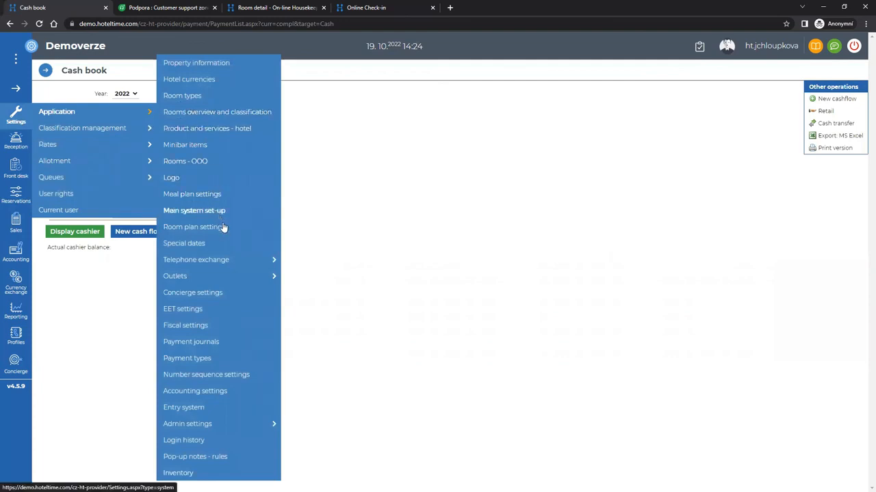
In Number sequence settings, highlight the %YY% prefix of the Closed Hotel account template.
click(217, 376)
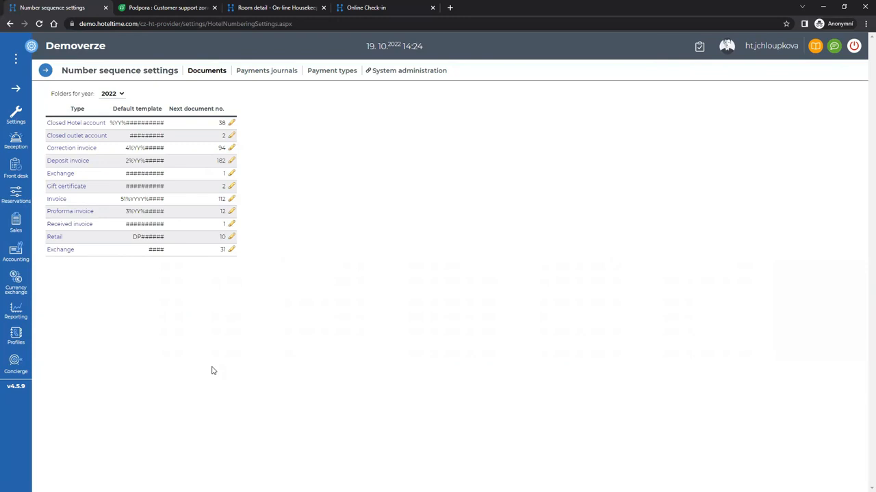
drag(114, 123, 124, 123)
click(112, 122)
drag(111, 122, 125, 123)
Show the Payment journals numbering list and open its Year filter dropdown.
click(17, 119)
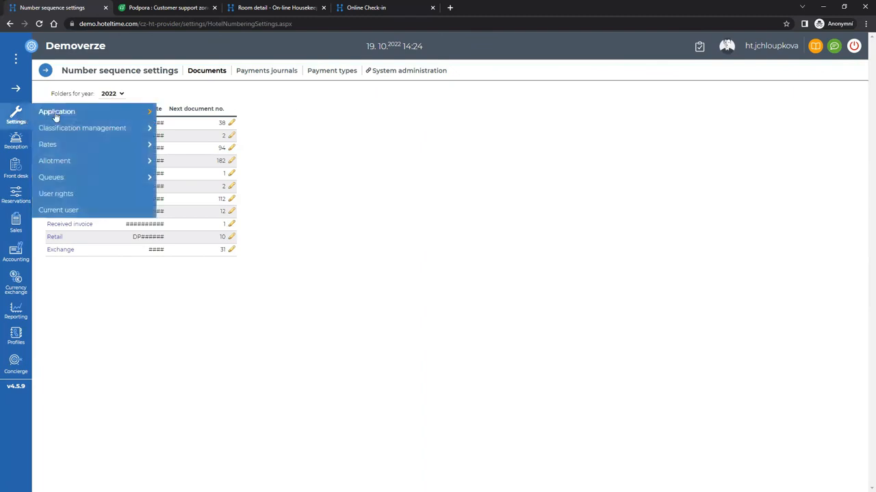
mouse_move(65, 115)
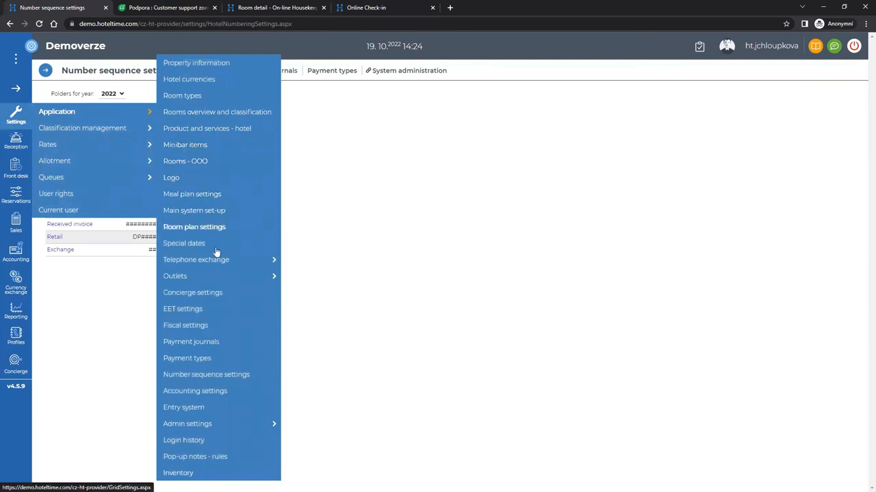
click(212, 347)
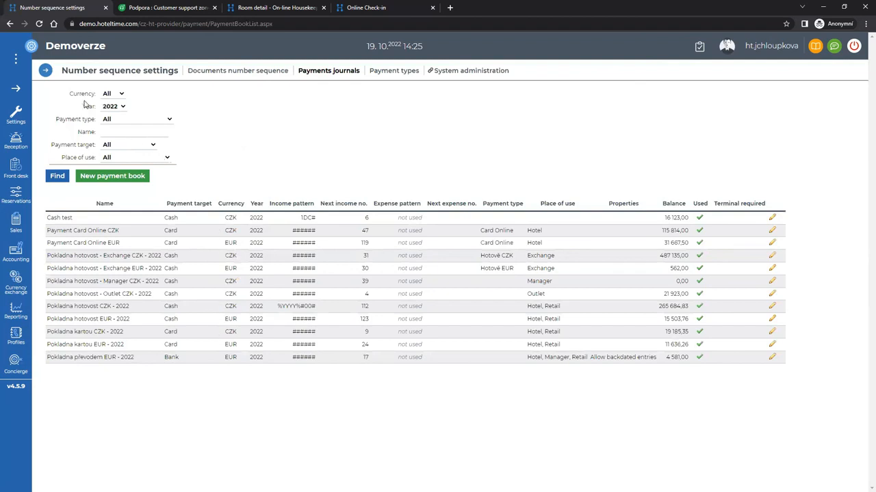
click(119, 108)
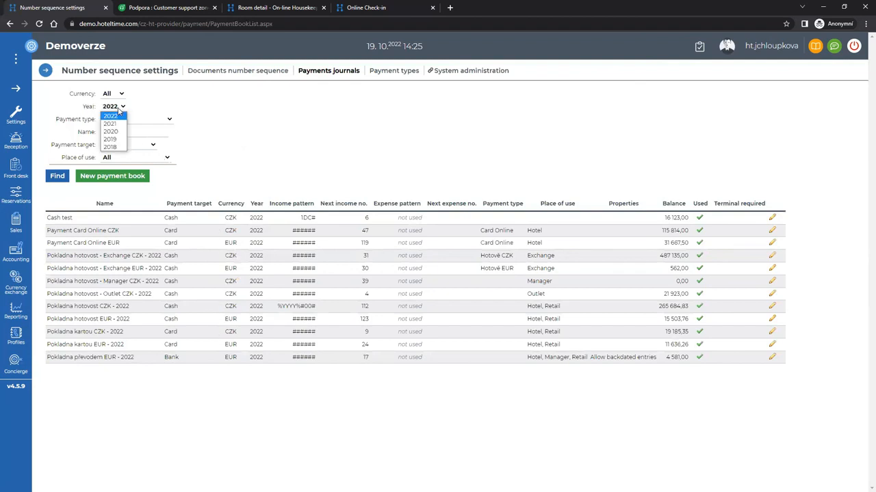